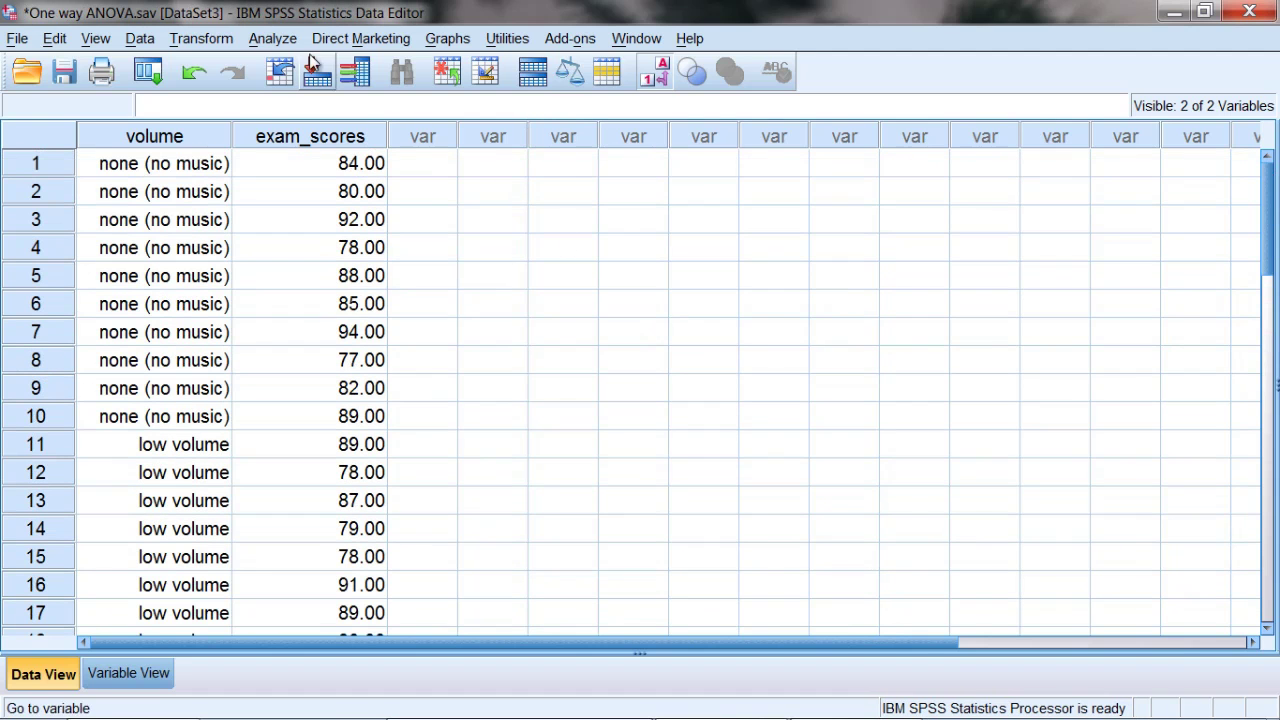
Open Analyze > Compare Means > One-Way ANOVA with exam_scores in Dependent List and volume as Factor.
click(283, 39)
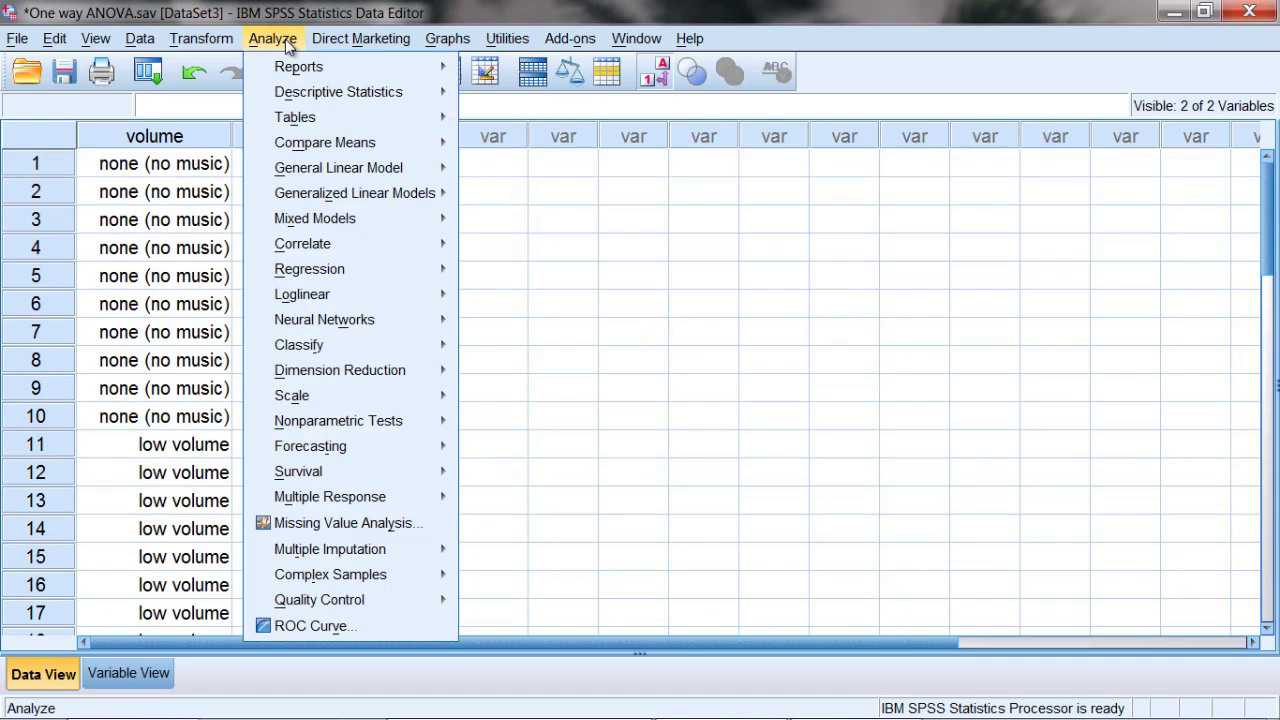
mouse_move(296, 149)
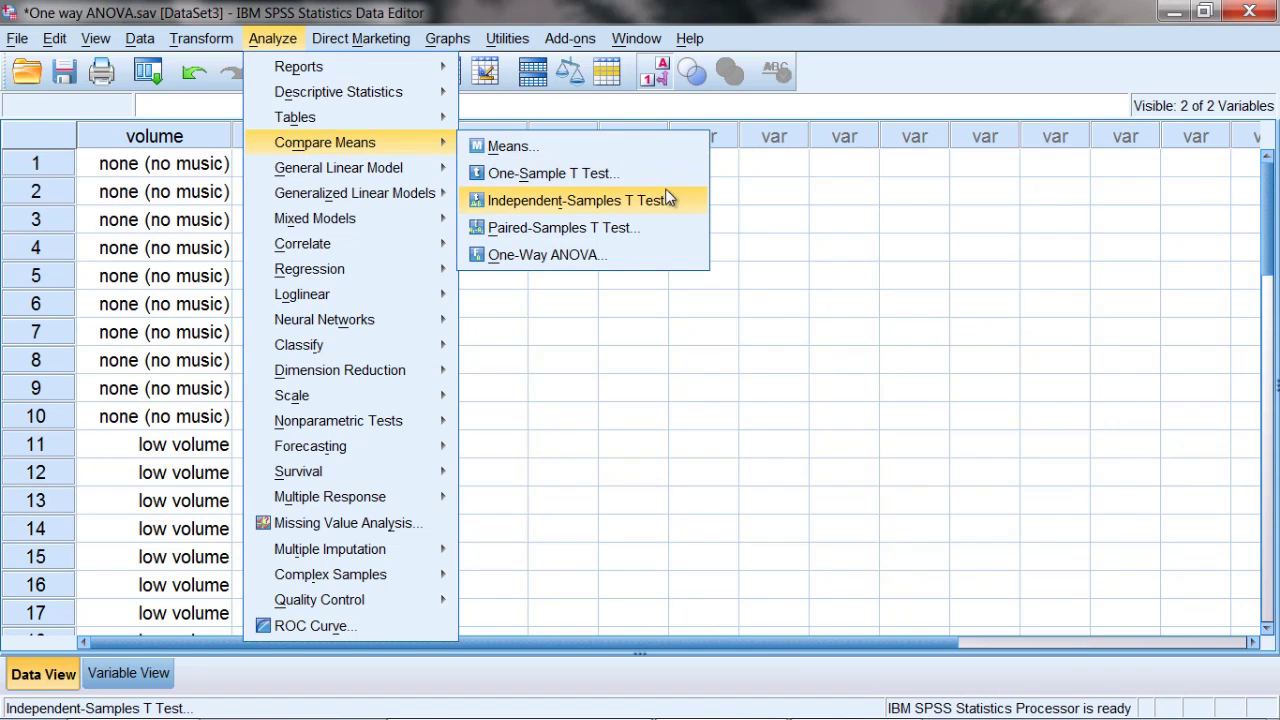
click(668, 260)
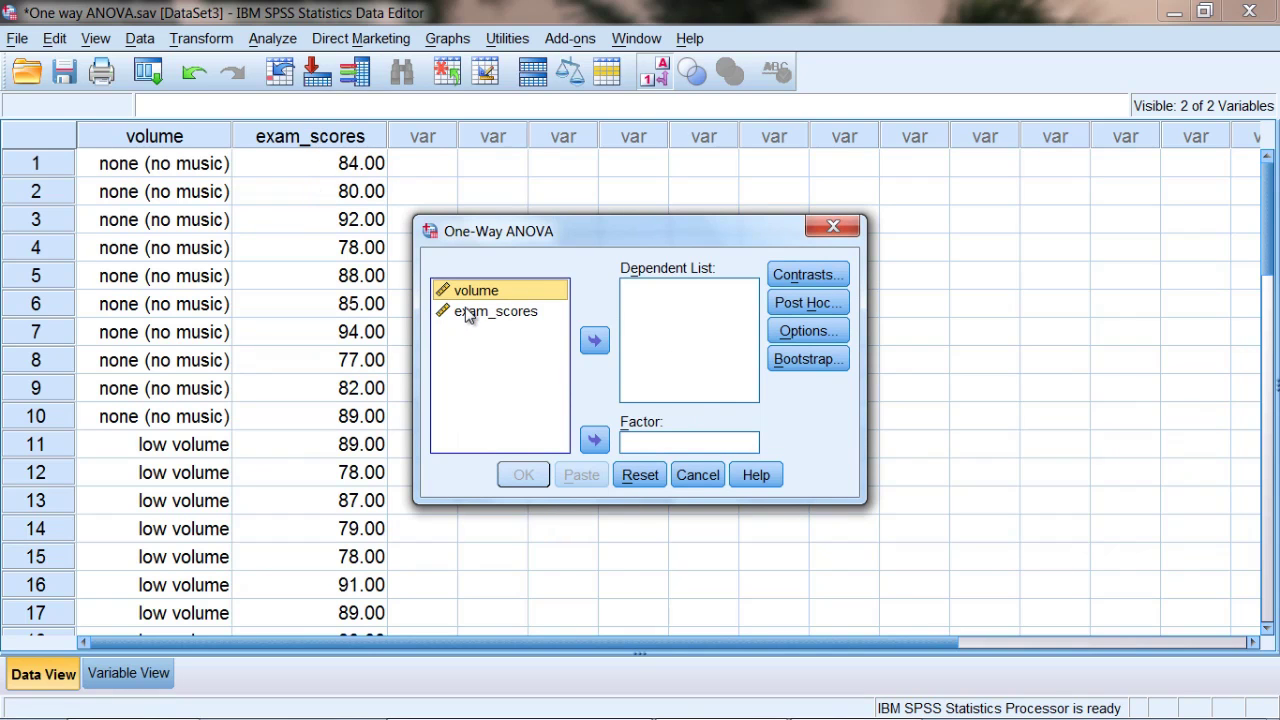
click(537, 318)
click(594, 340)
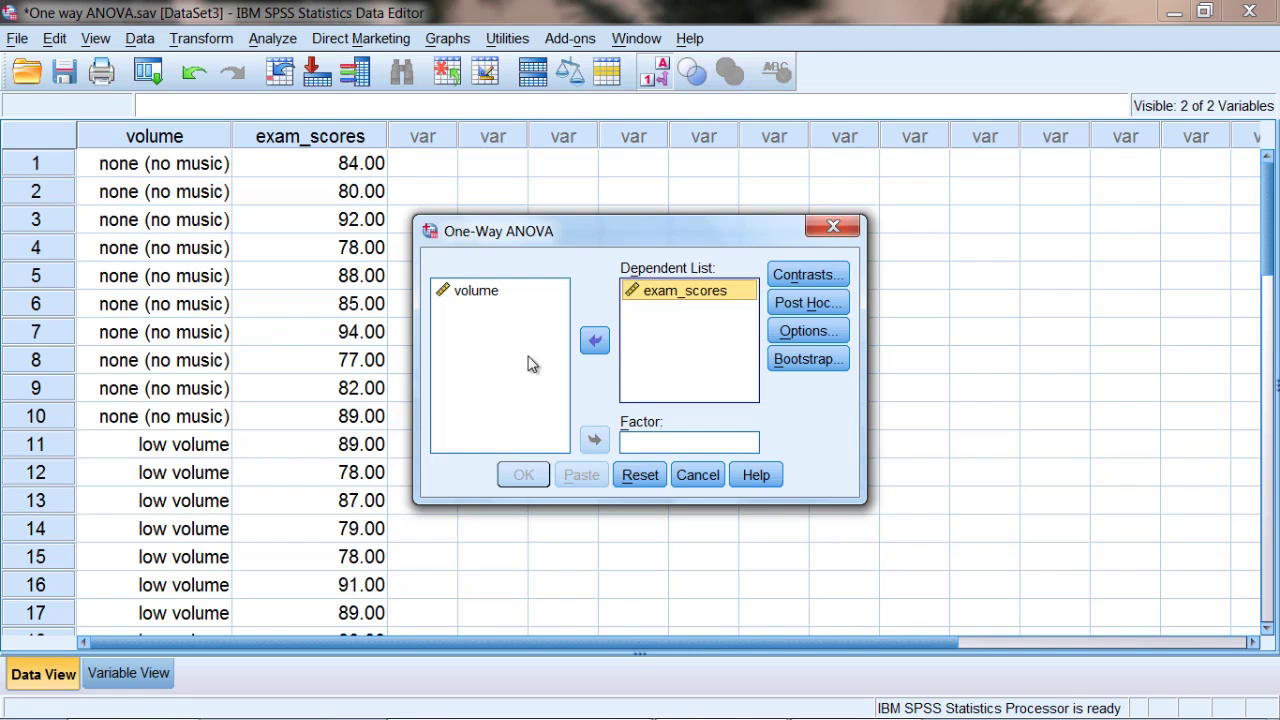
click(500, 301)
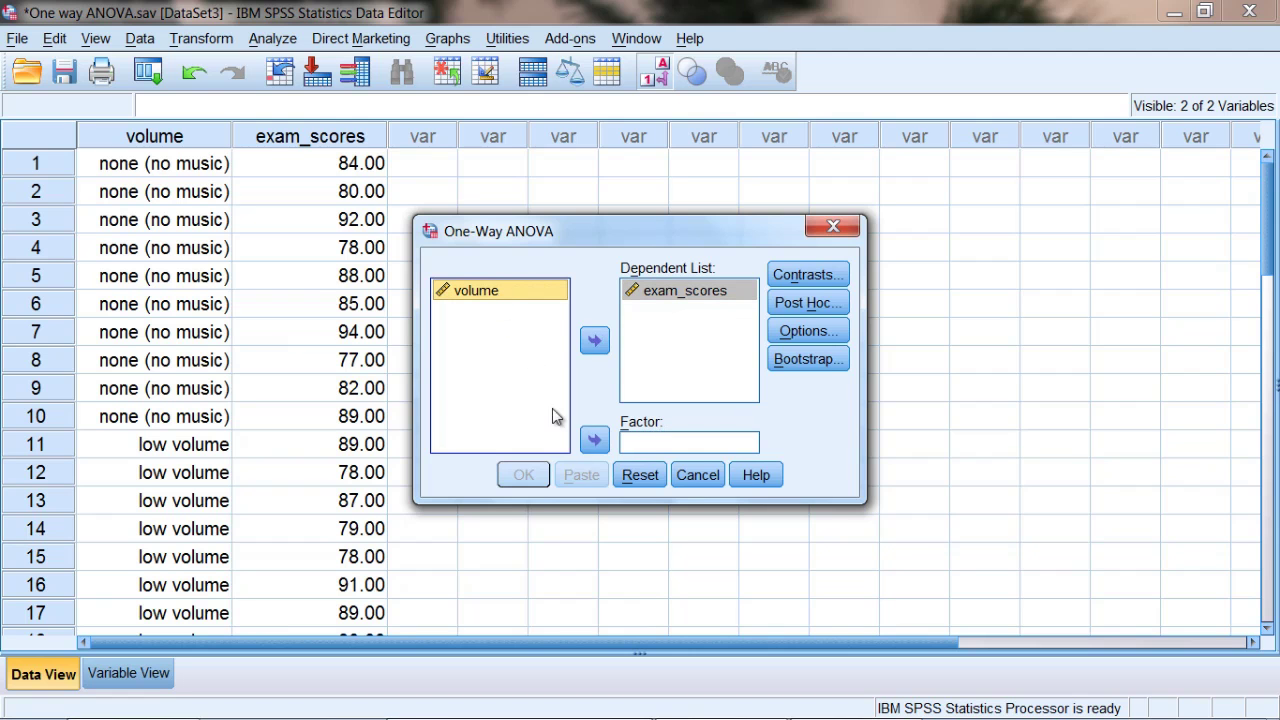
click(593, 443)
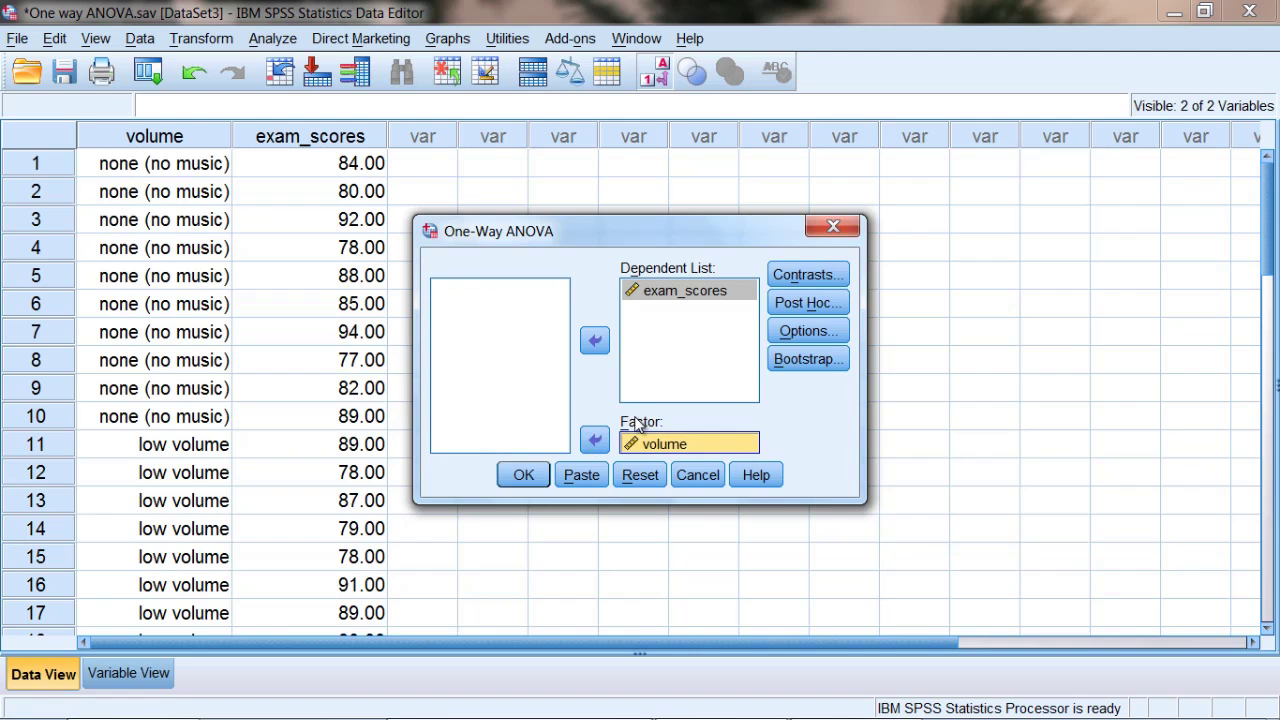
Tick Descriptive in the One-Way ANOVA Options and confirm.
click(792, 330)
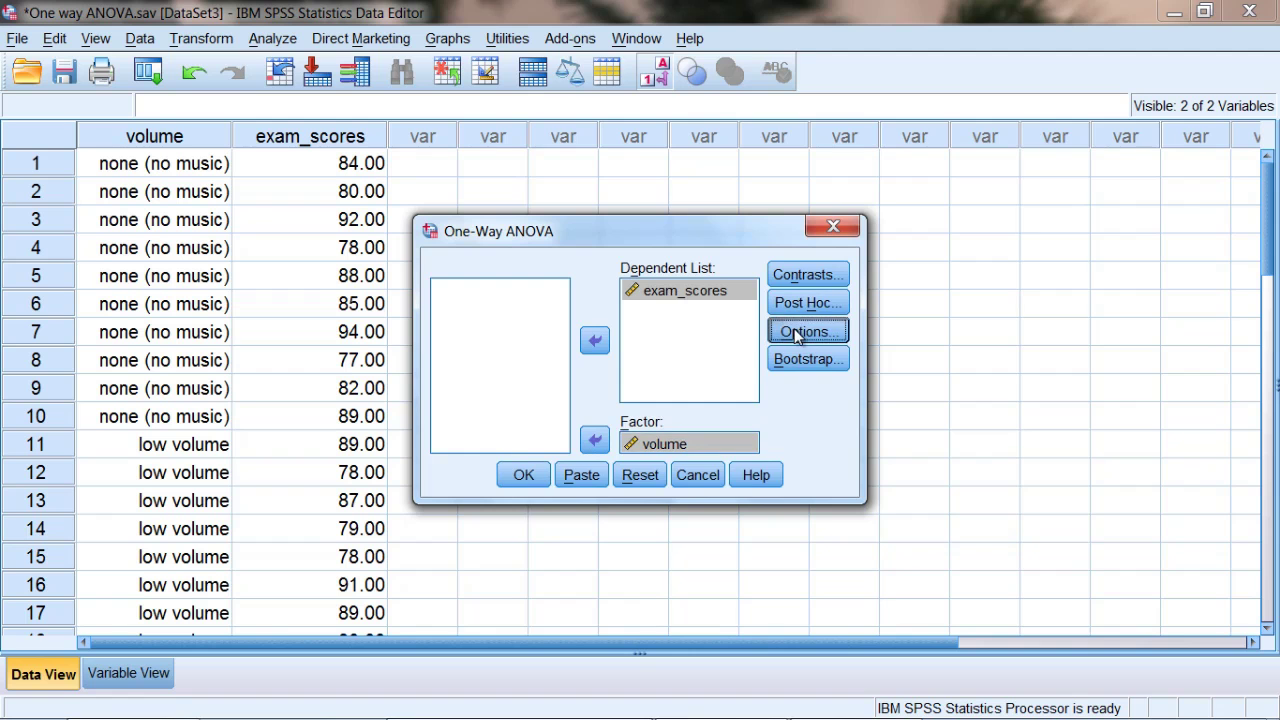
click(530, 257)
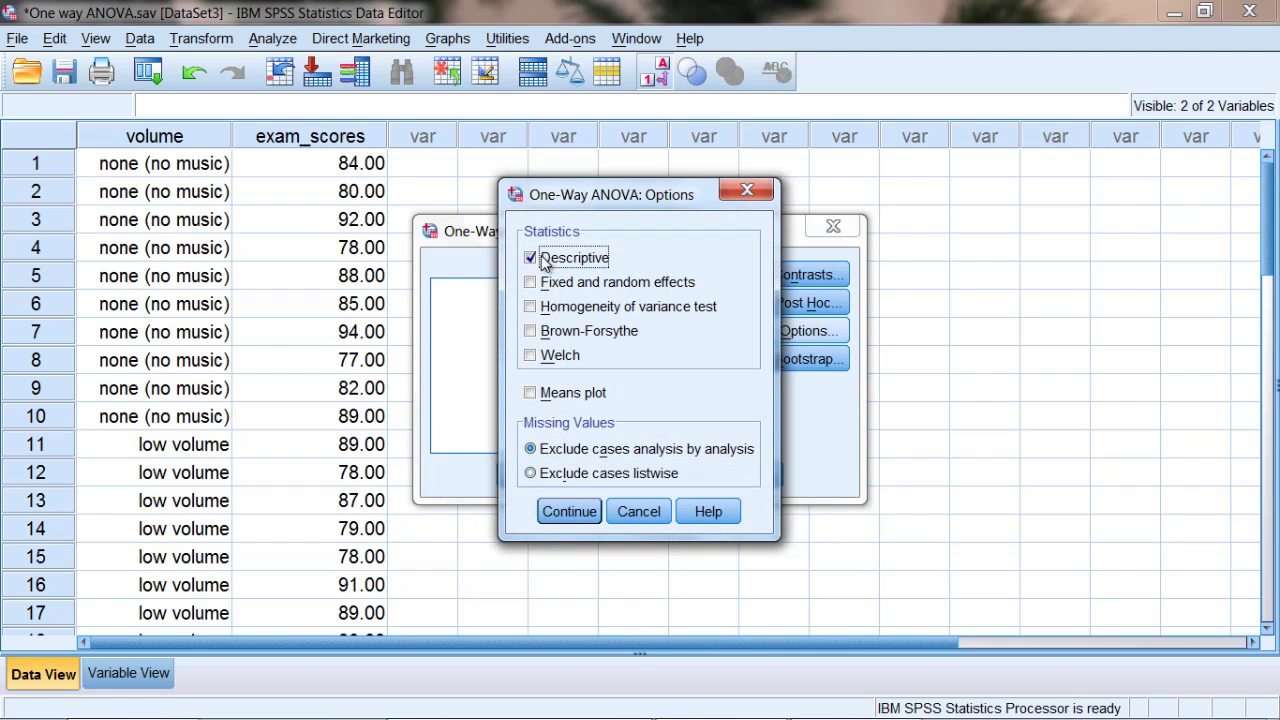
click(568, 512)
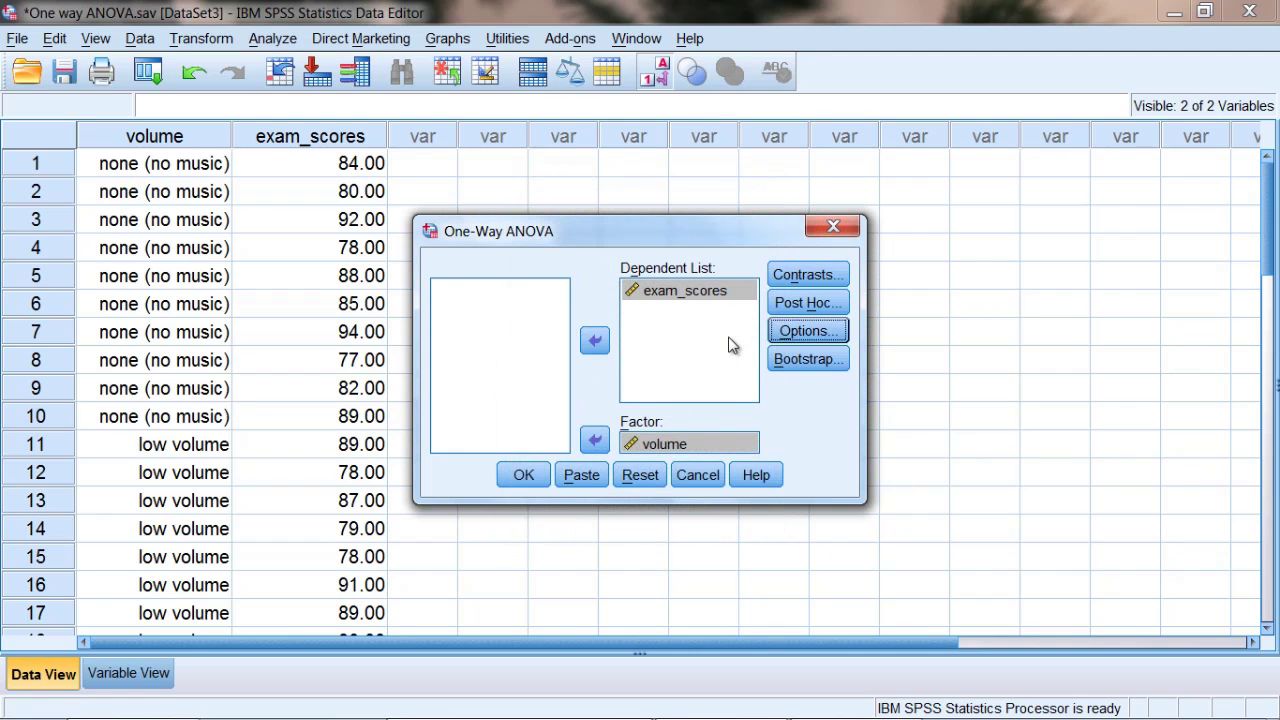
Choose Tukey post hoc comparisons, keeping the significance level at 0.05.
click(801, 309)
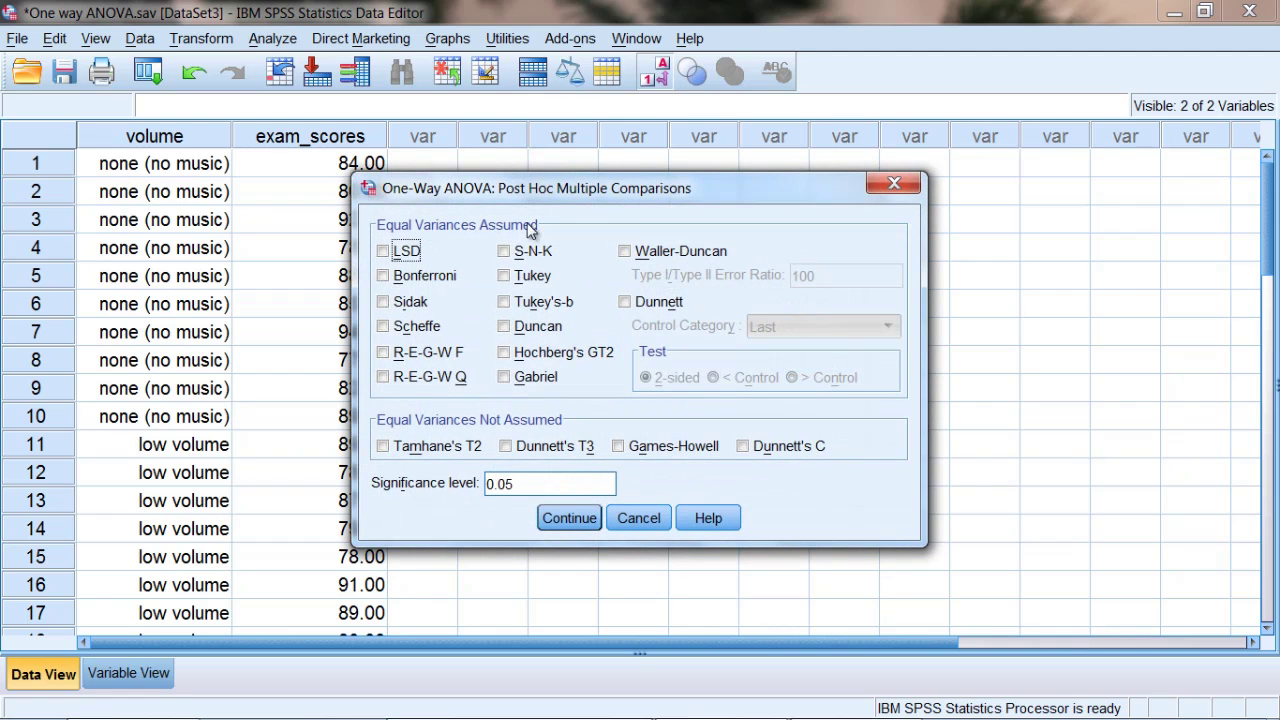
click(505, 280)
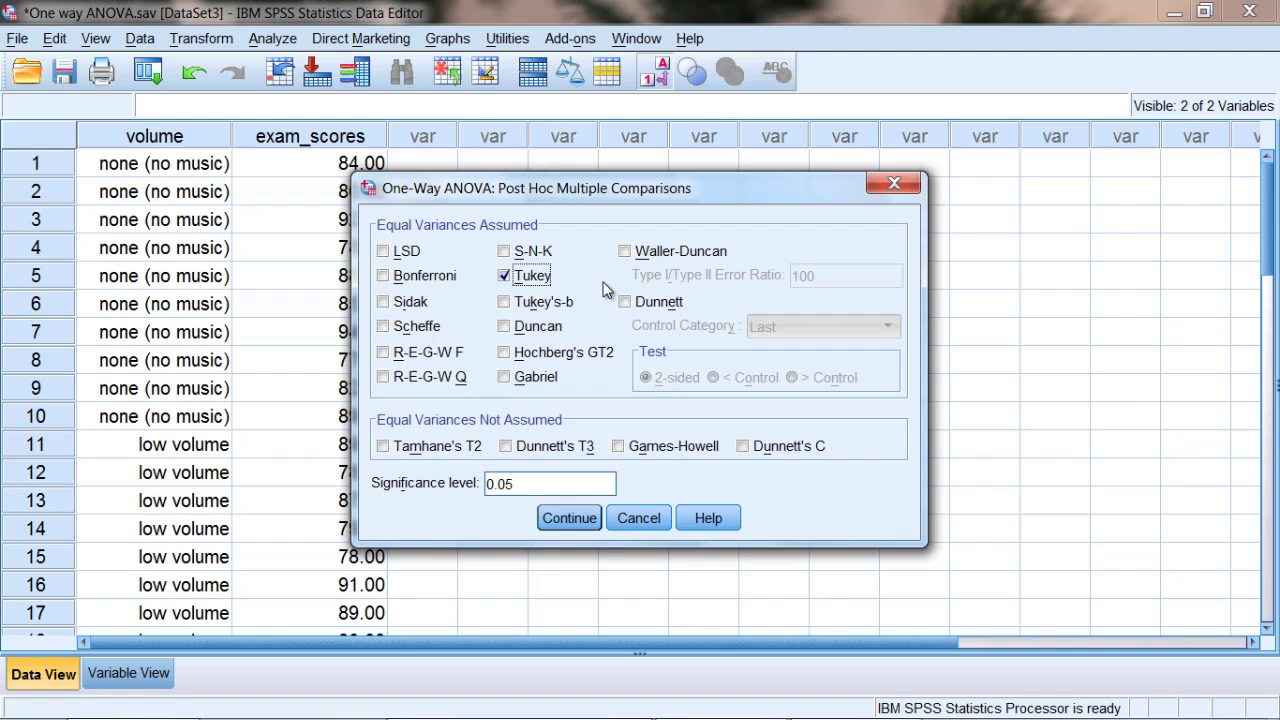
drag(537, 486, 475, 490)
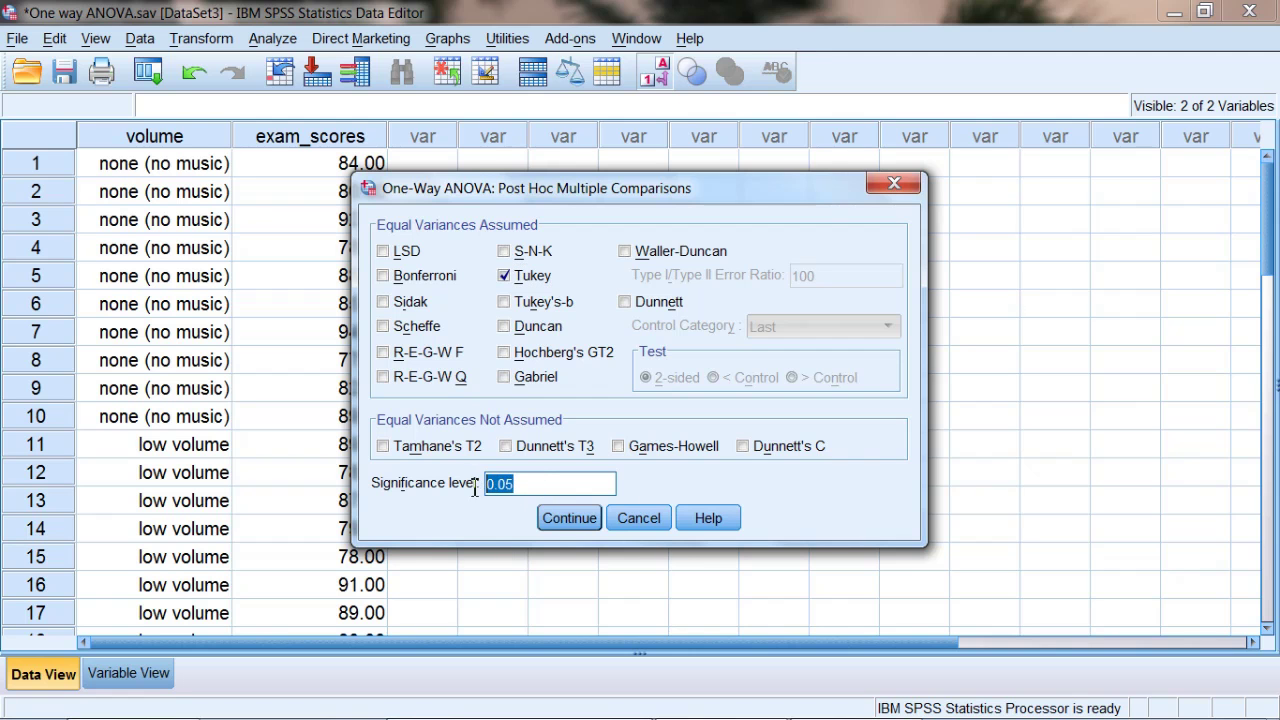
click(535, 484)
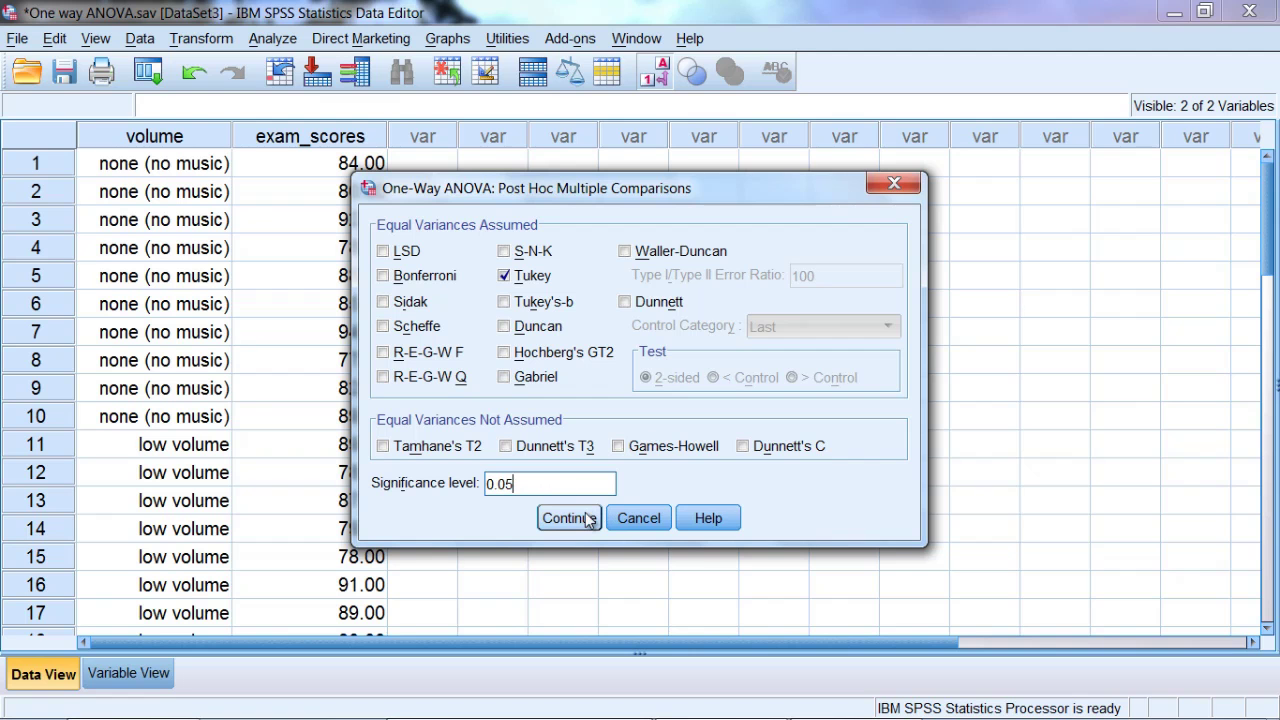
click(568, 518)
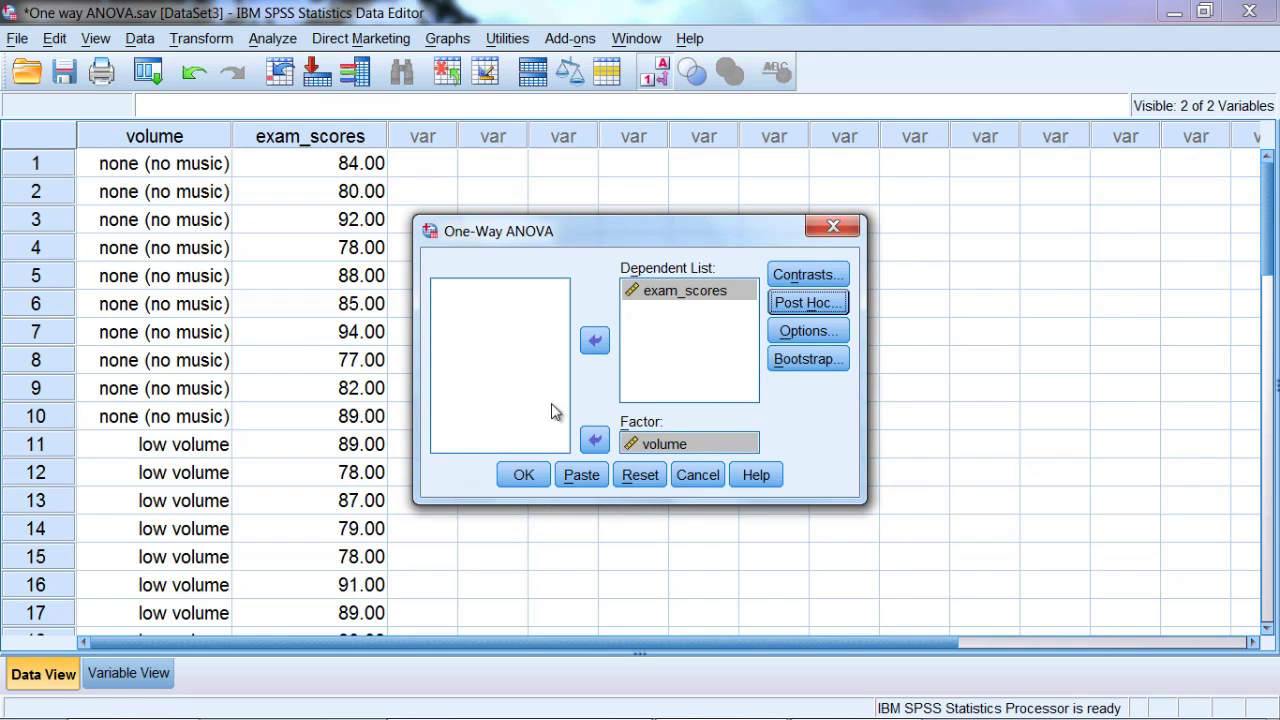
Run the ANOVA, maximize the Output Viewer and activate the Descriptives pivot table.
click(523, 476)
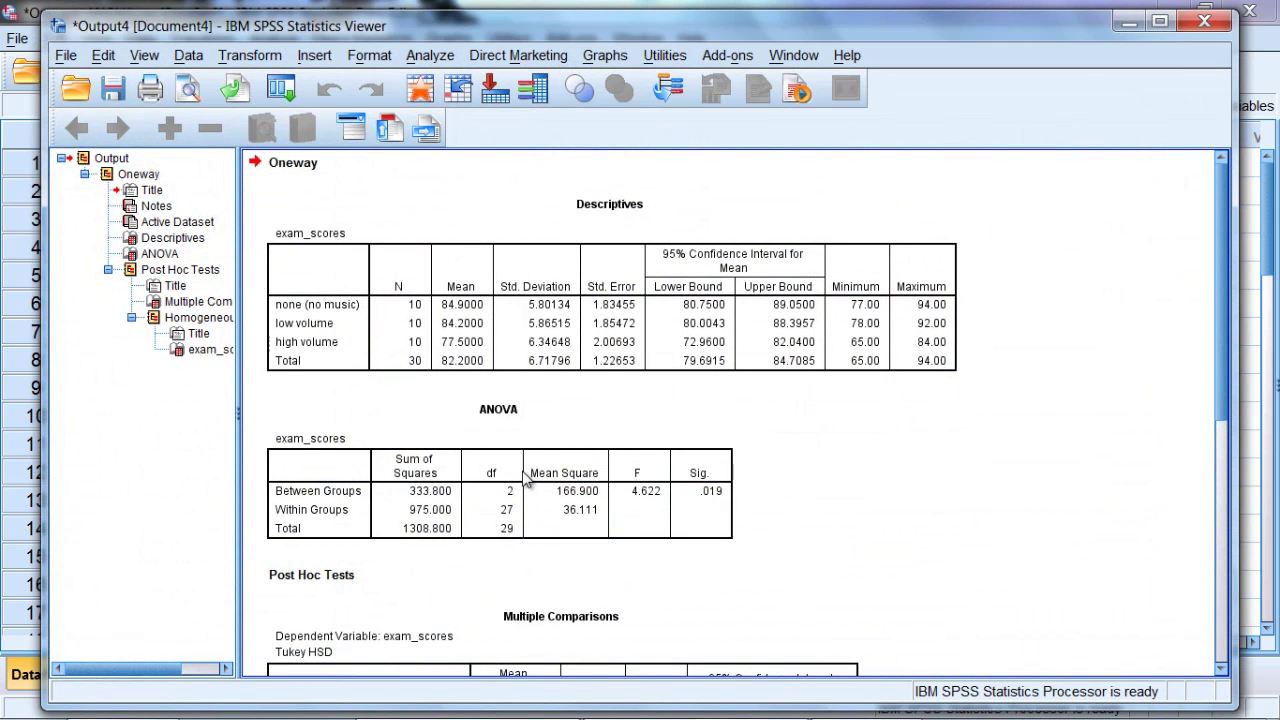
click(1160, 21)
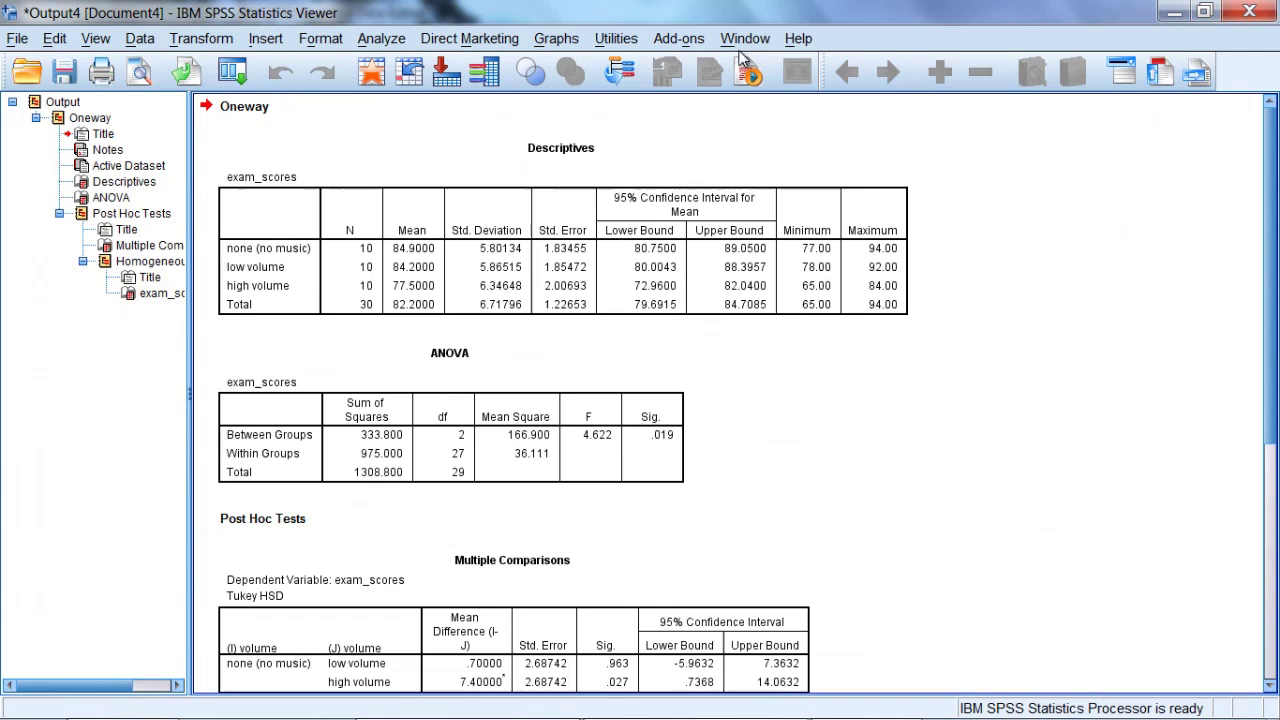
click(556, 288)
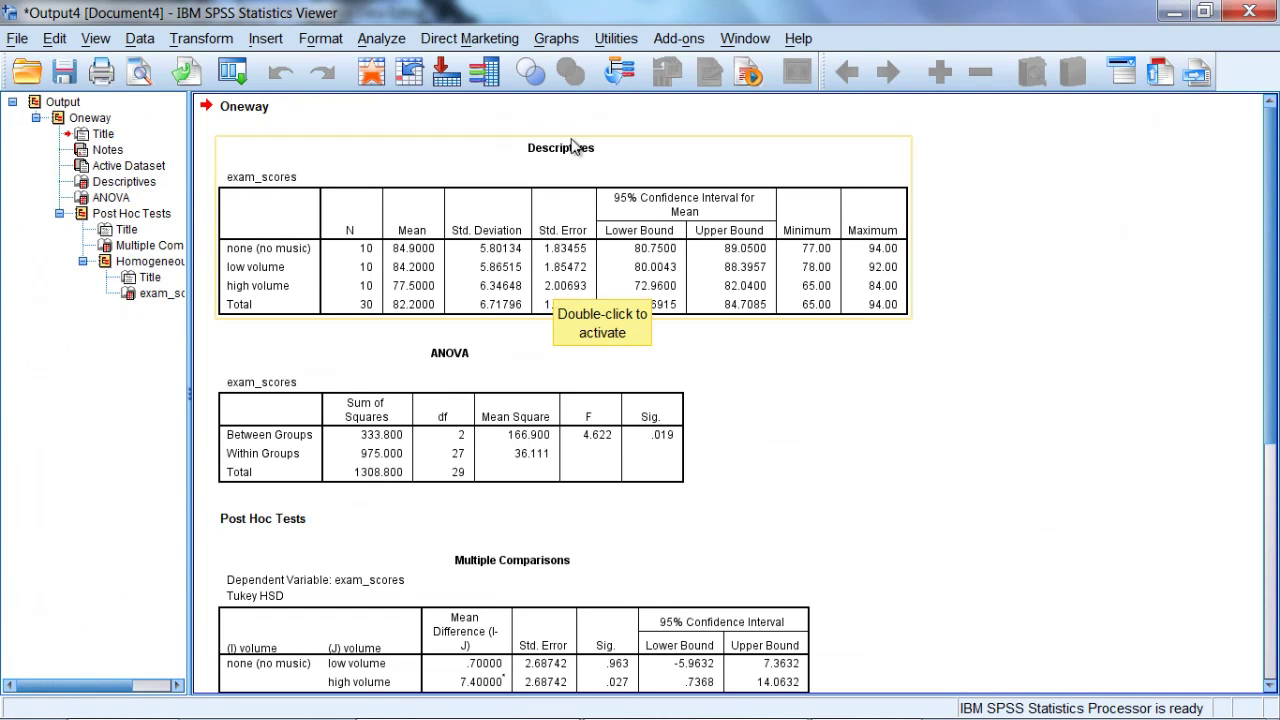
click(550, 165)
double_click(561, 151)
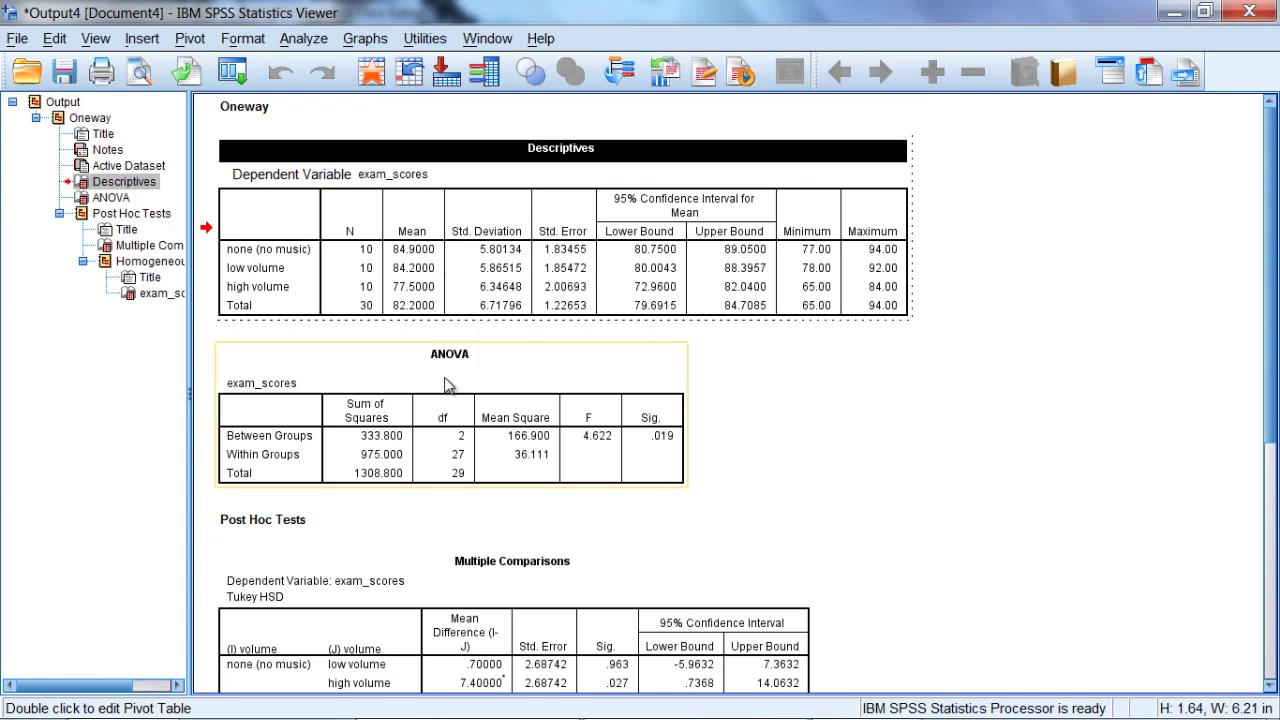
Activate the ANOVA results pivot table for editing.
click(446, 414)
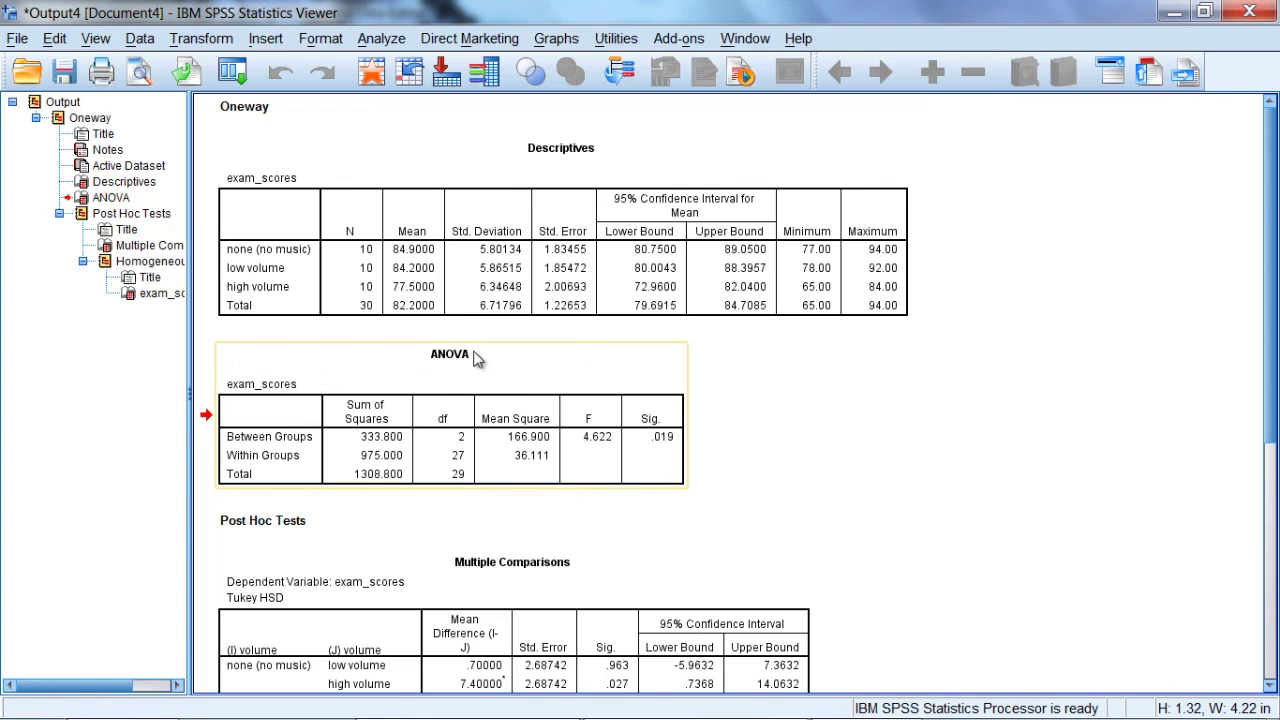
click(460, 366)
double_click(480, 369)
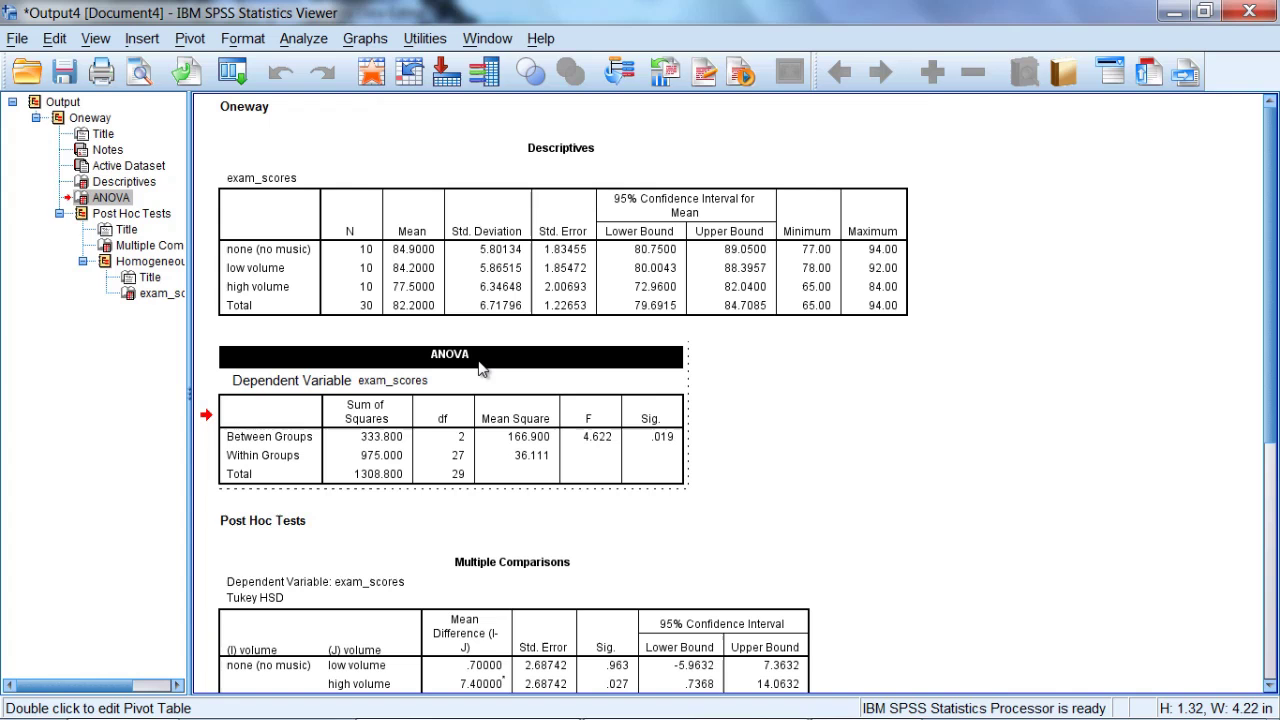
Point out the F value 4.622 and the Sig. value .019 in the ANOVA table.
click(599, 423)
click(605, 436)
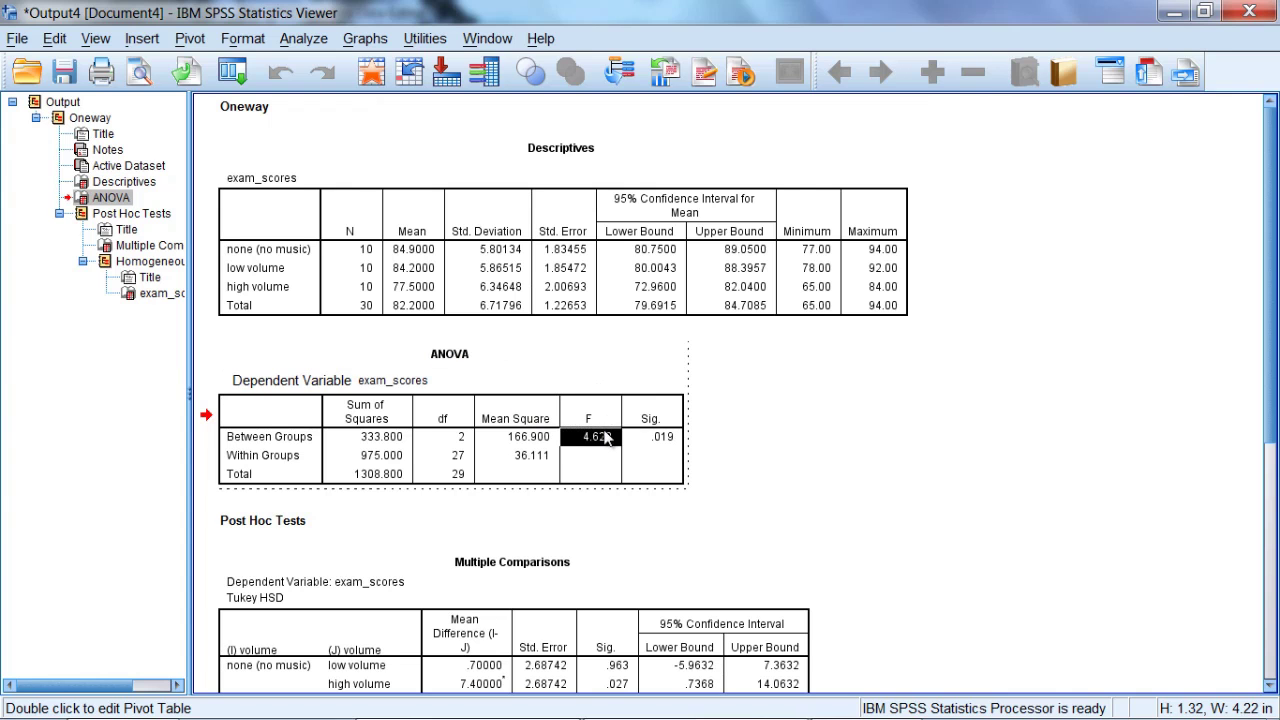
click(603, 427)
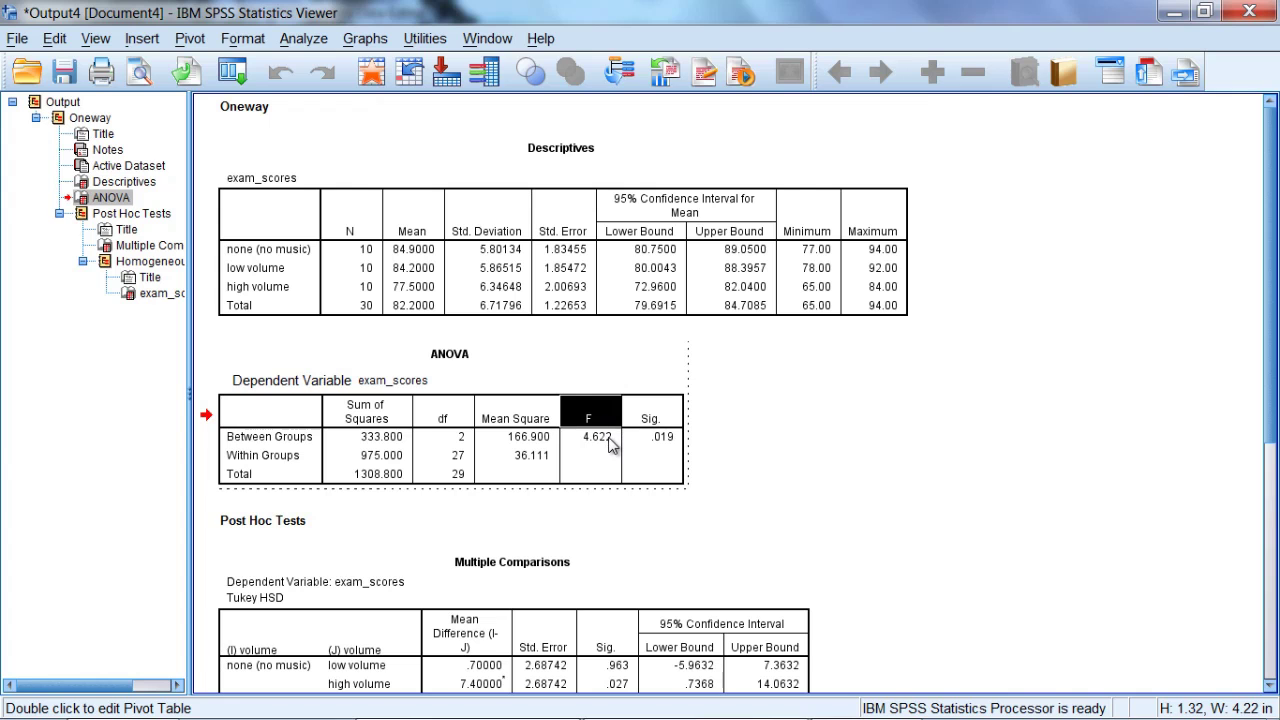
click(605, 445)
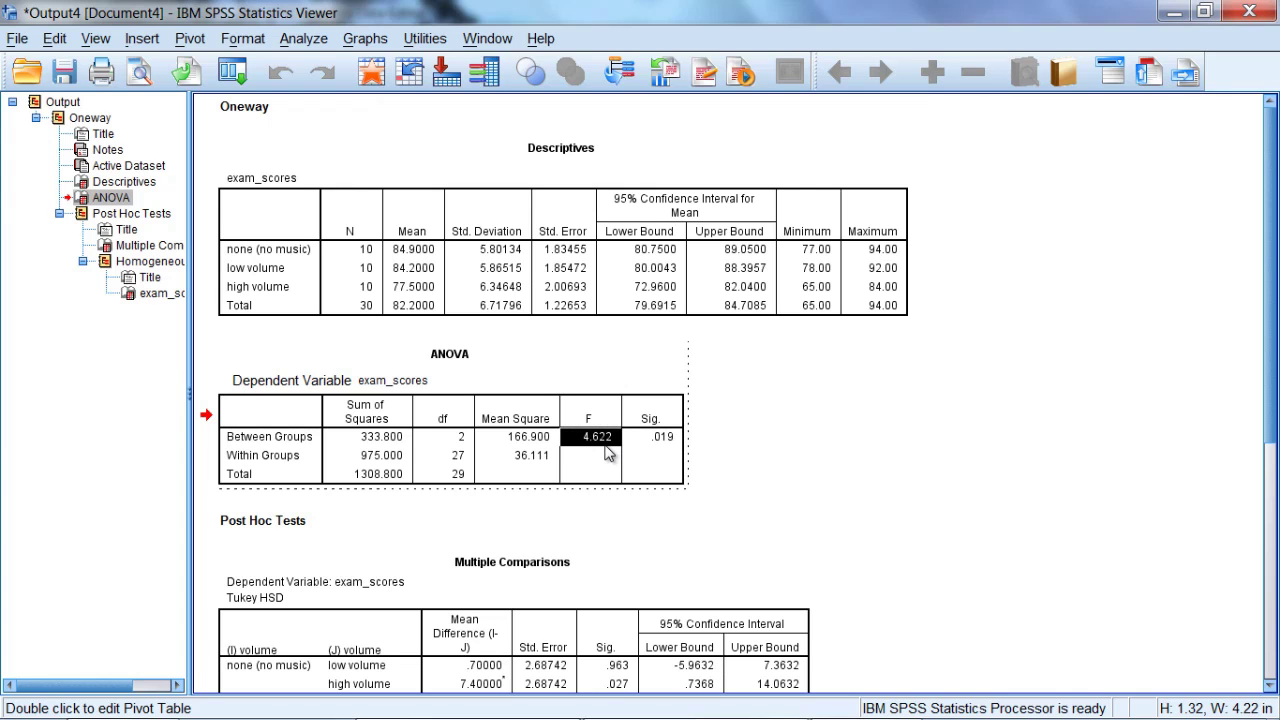
click(670, 416)
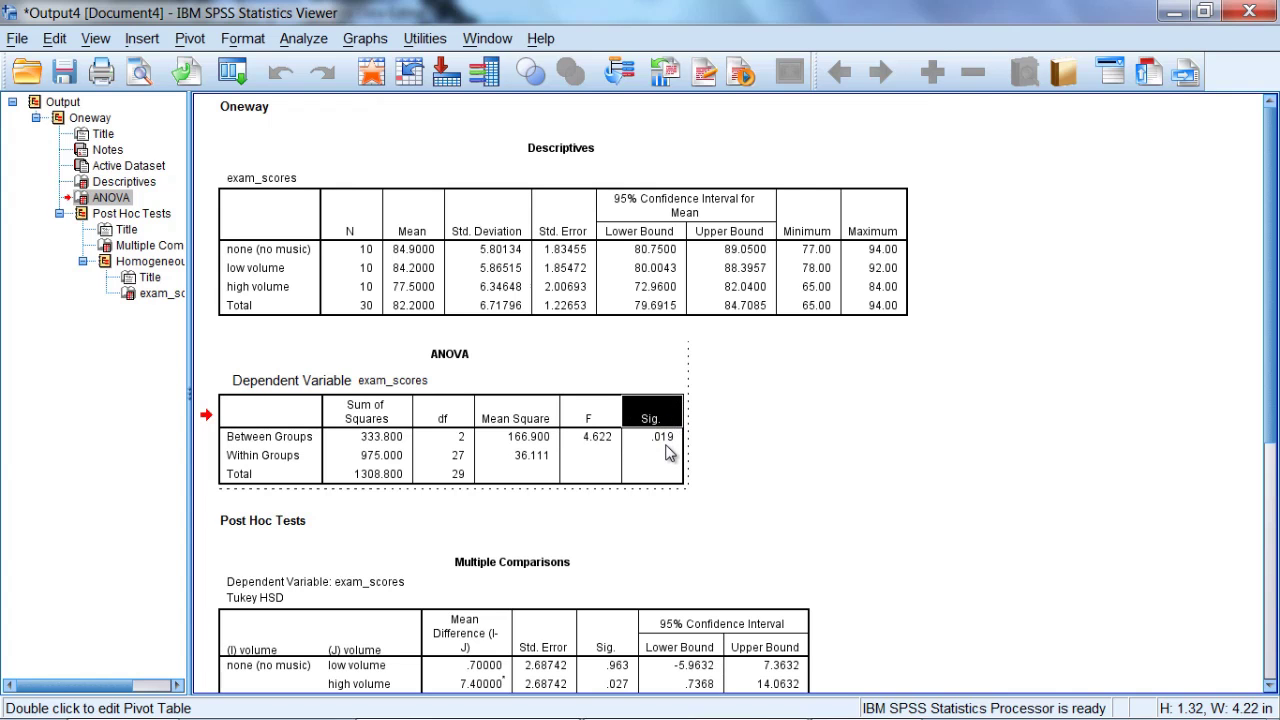
click(666, 441)
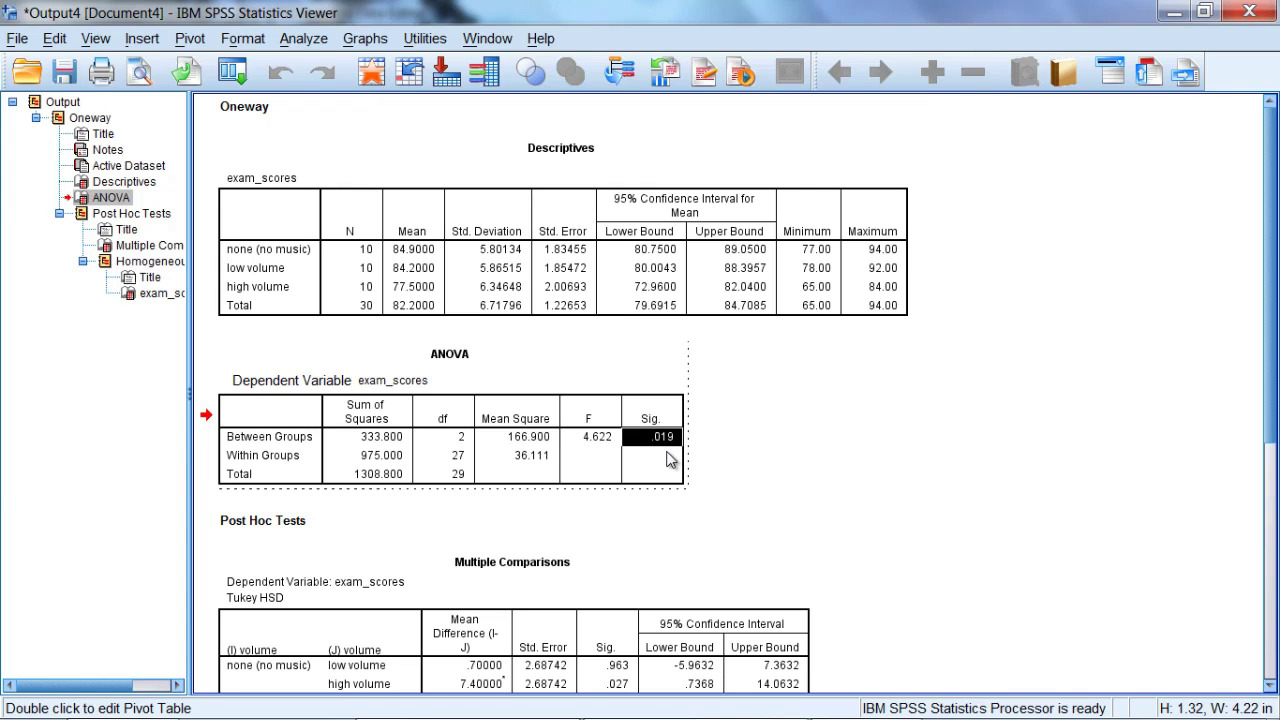
key(alt+Tab)
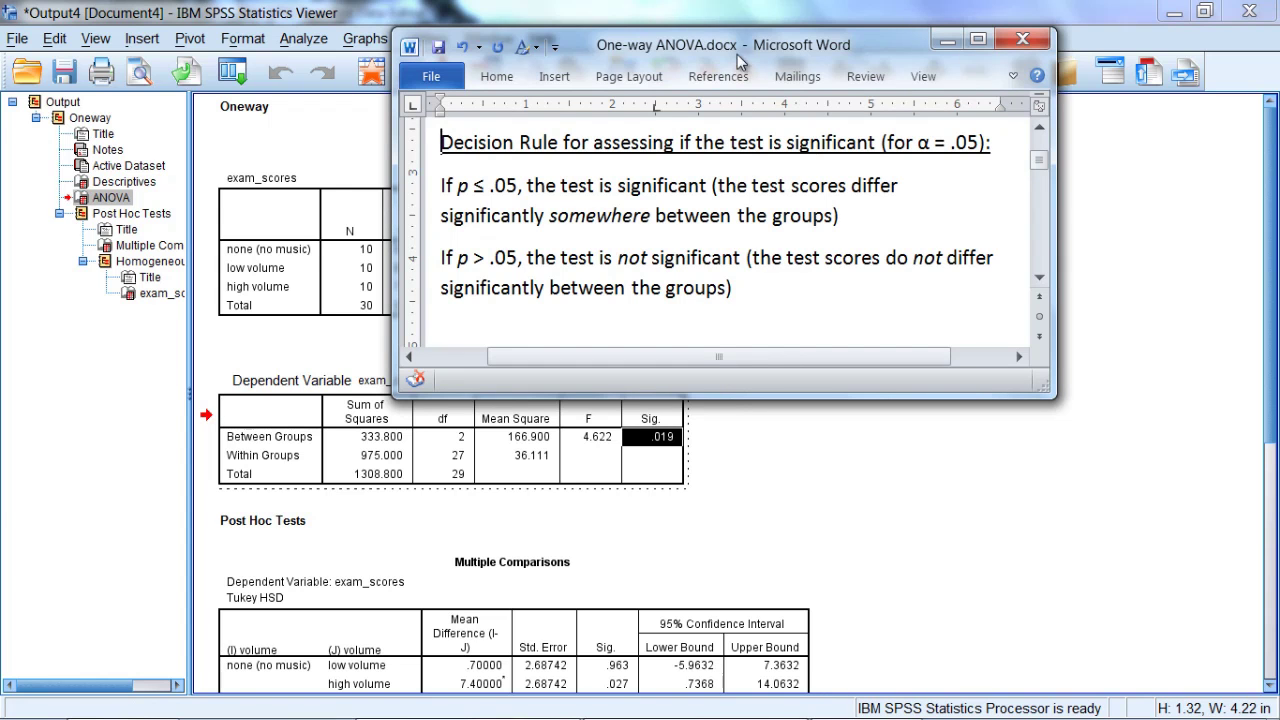
drag(735, 43, 735, 33)
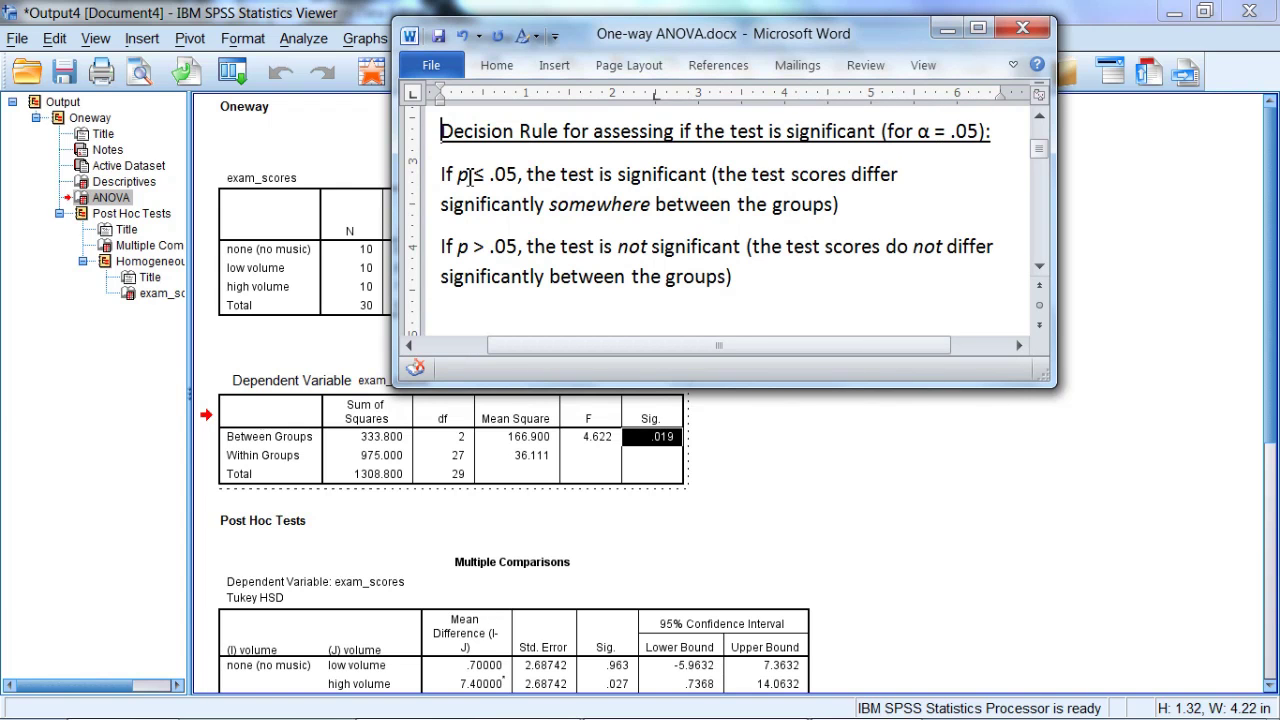
drag(456, 174, 709, 175)
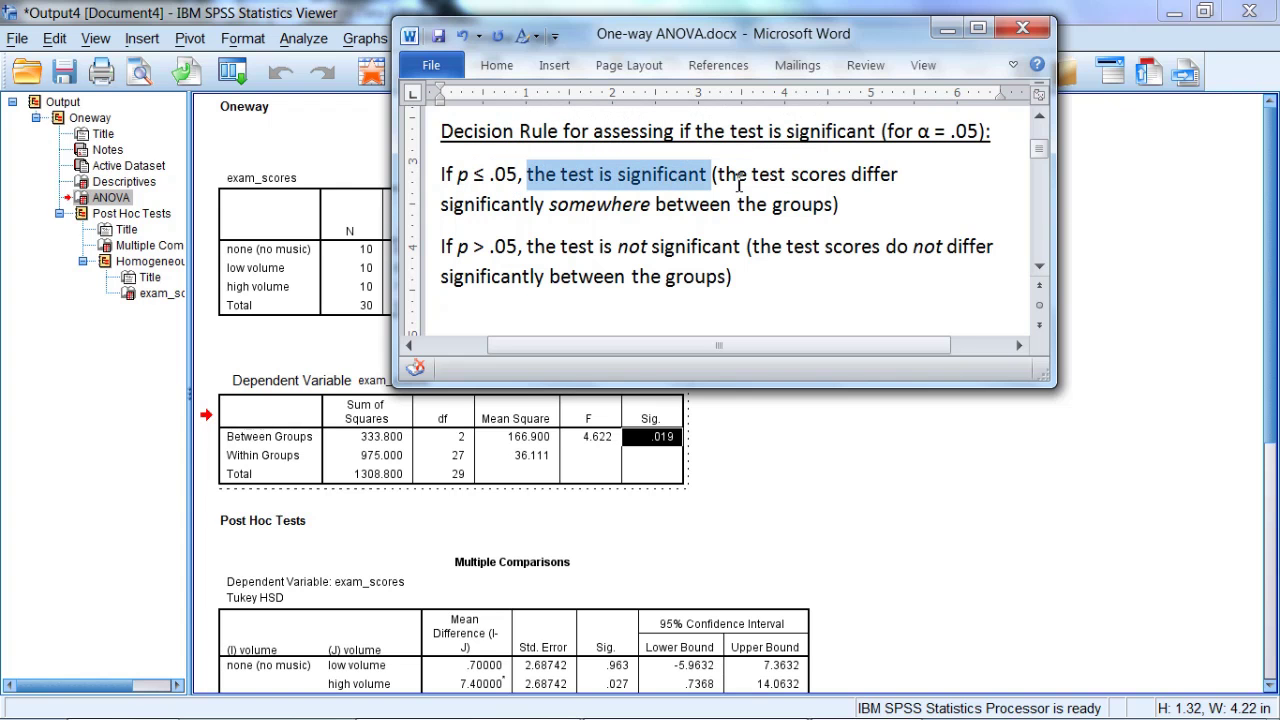
drag(718, 175, 830, 202)
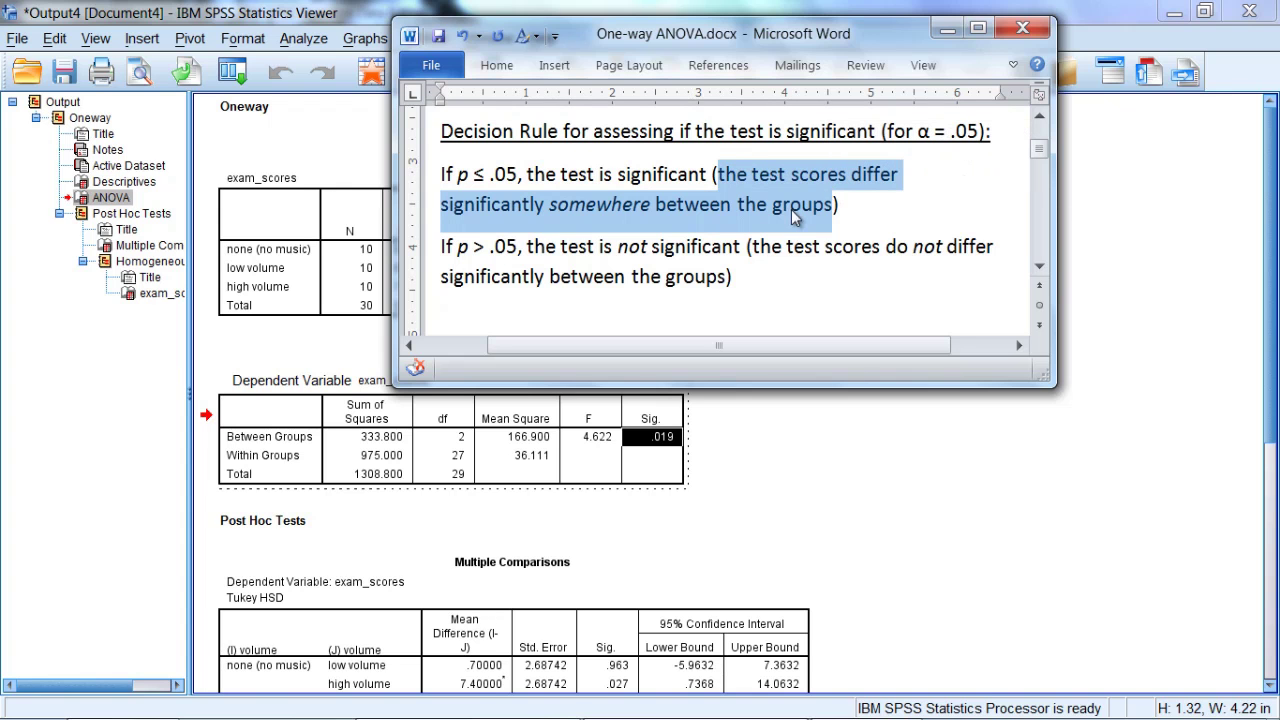
click(556, 286)
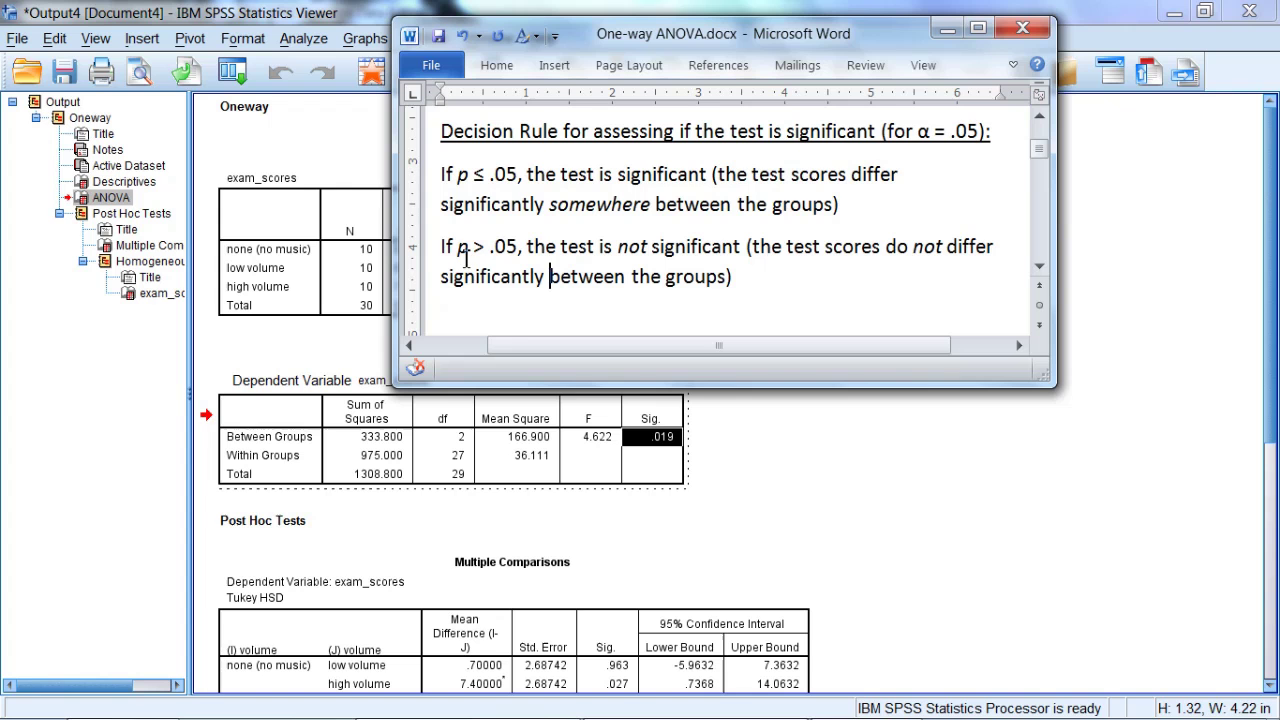
drag(457, 247, 703, 256)
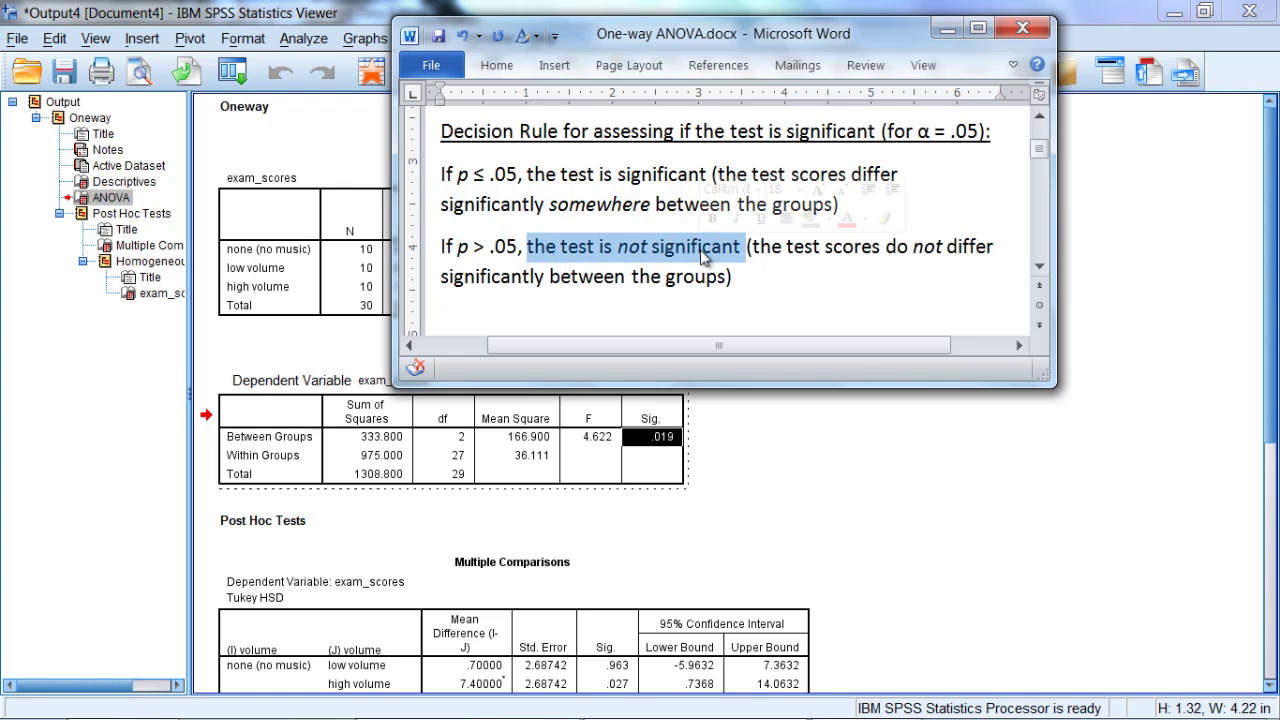
drag(752, 247, 750, 278)
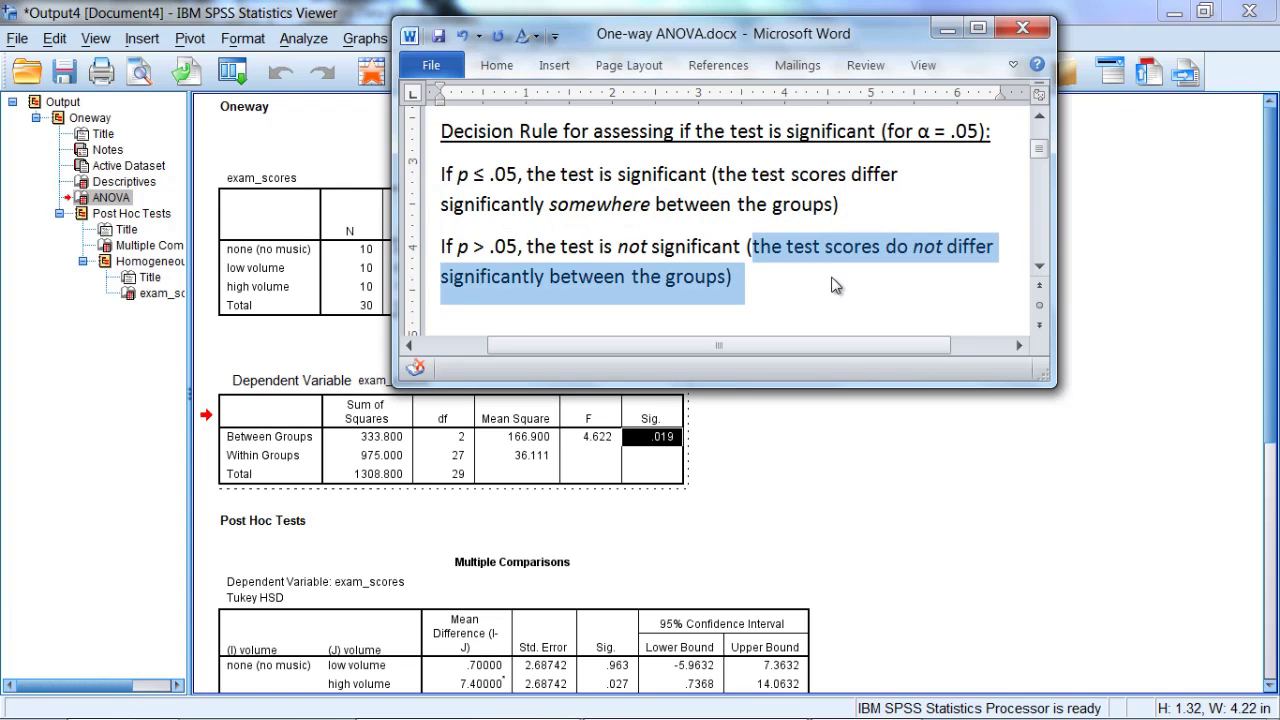
click(692, 250)
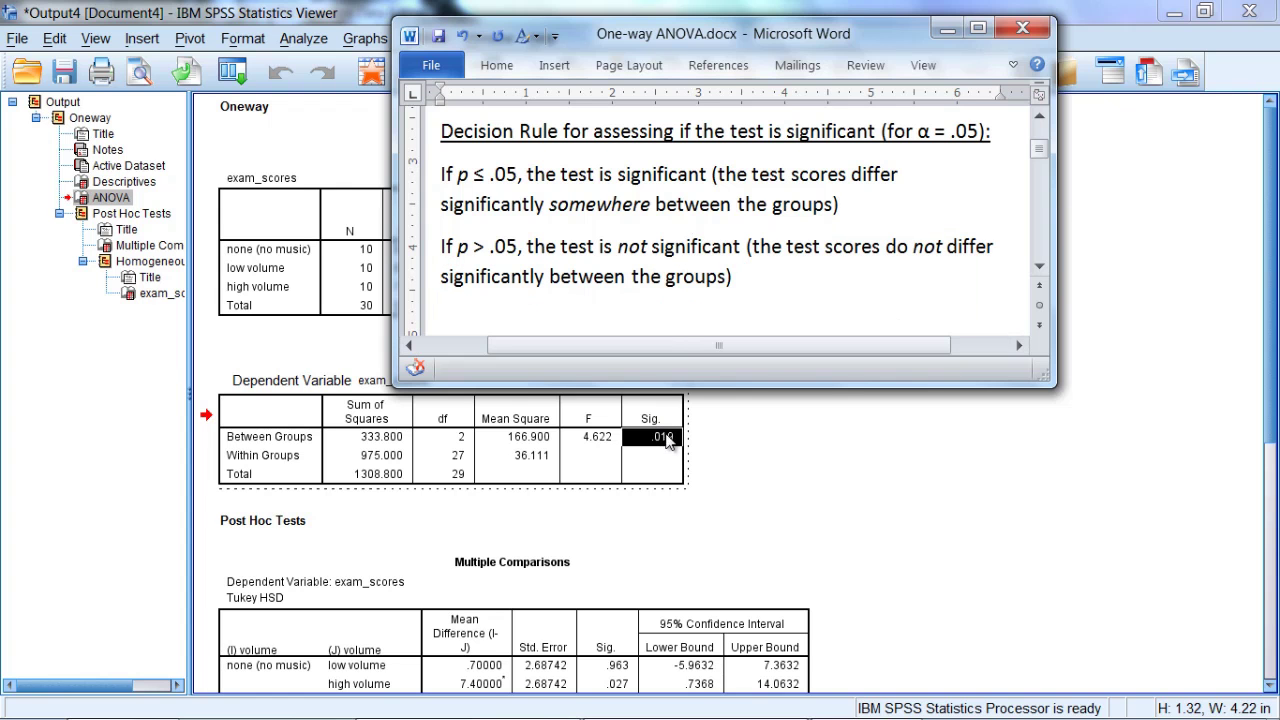
drag(459, 176, 516, 175)
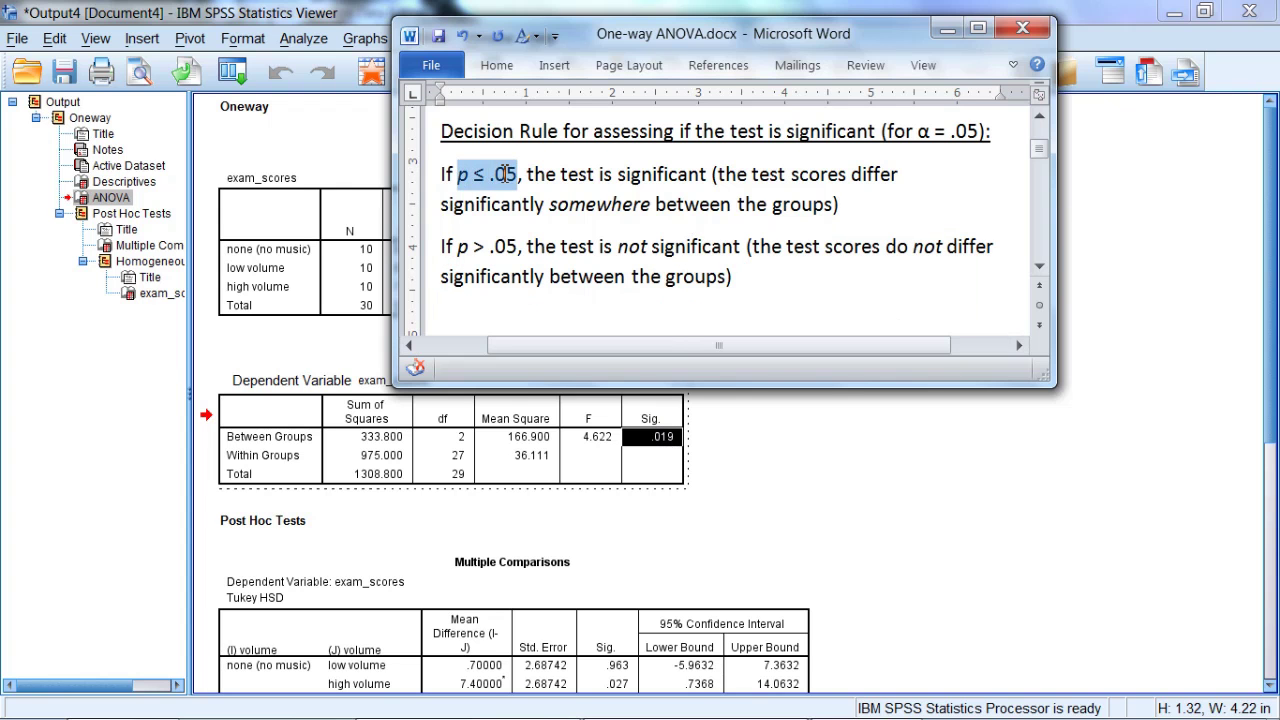
drag(459, 247, 510, 246)
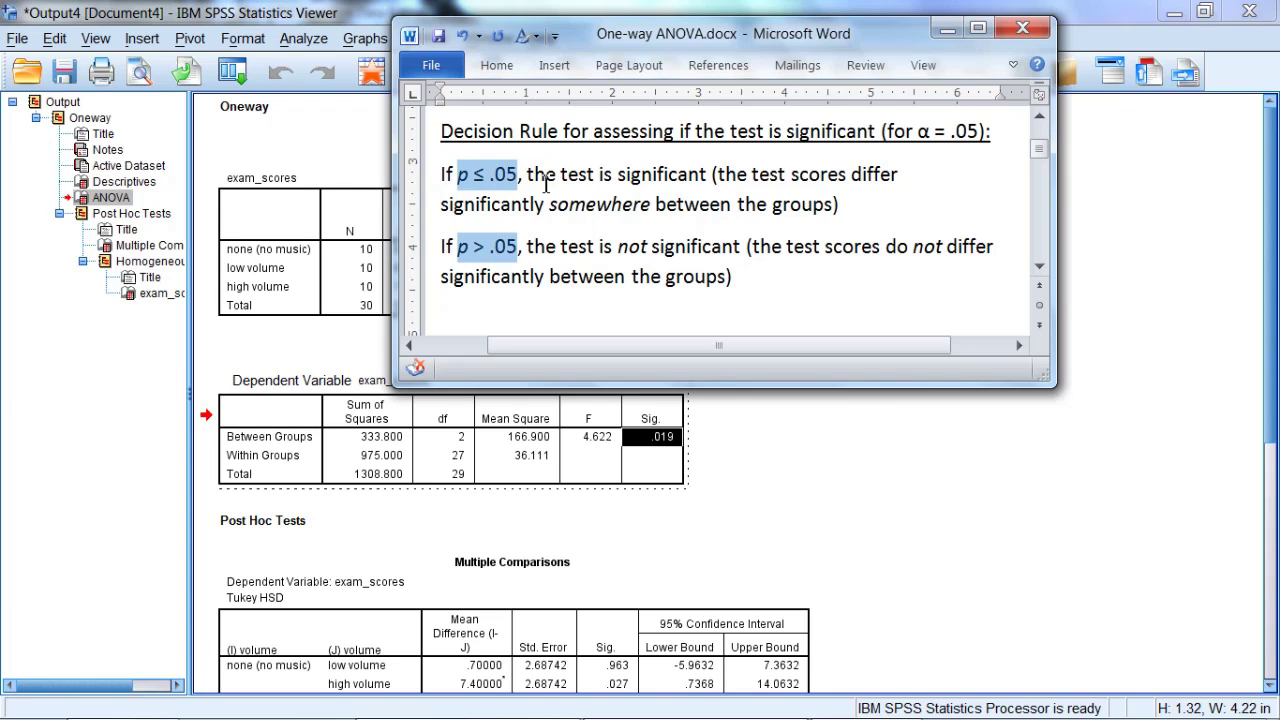
drag(527, 176, 696, 182)
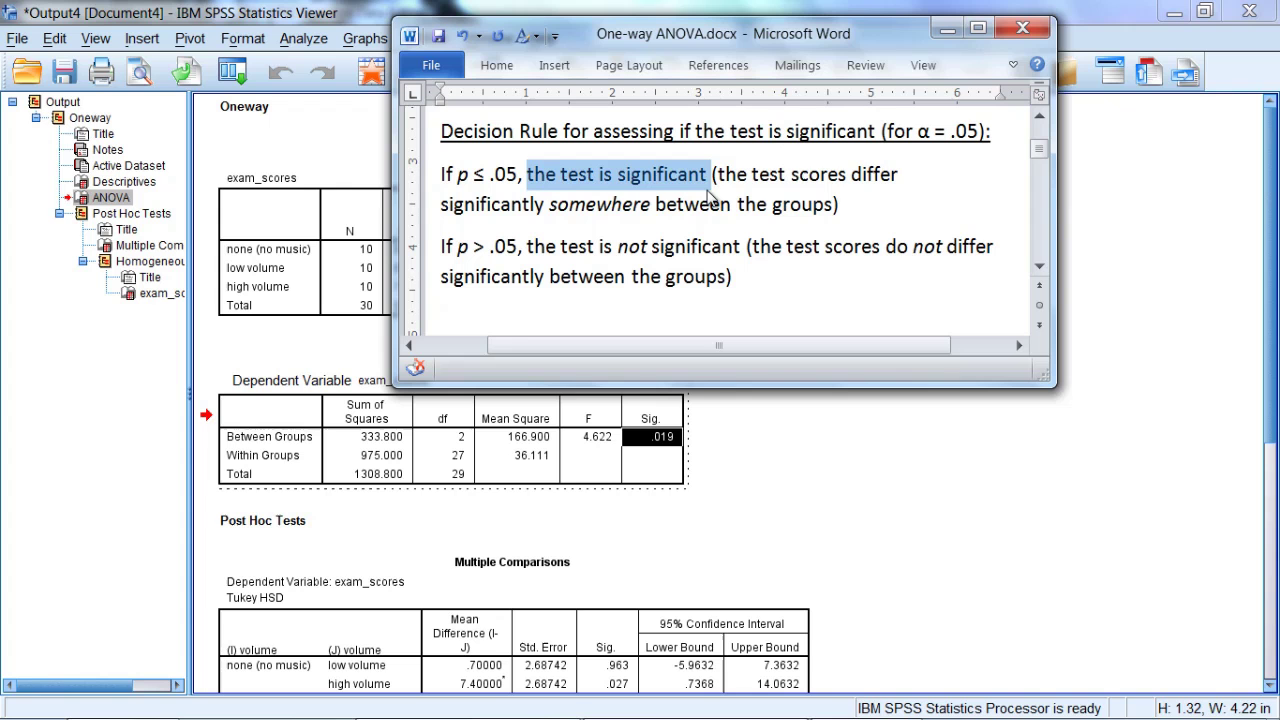
drag(720, 180, 833, 204)
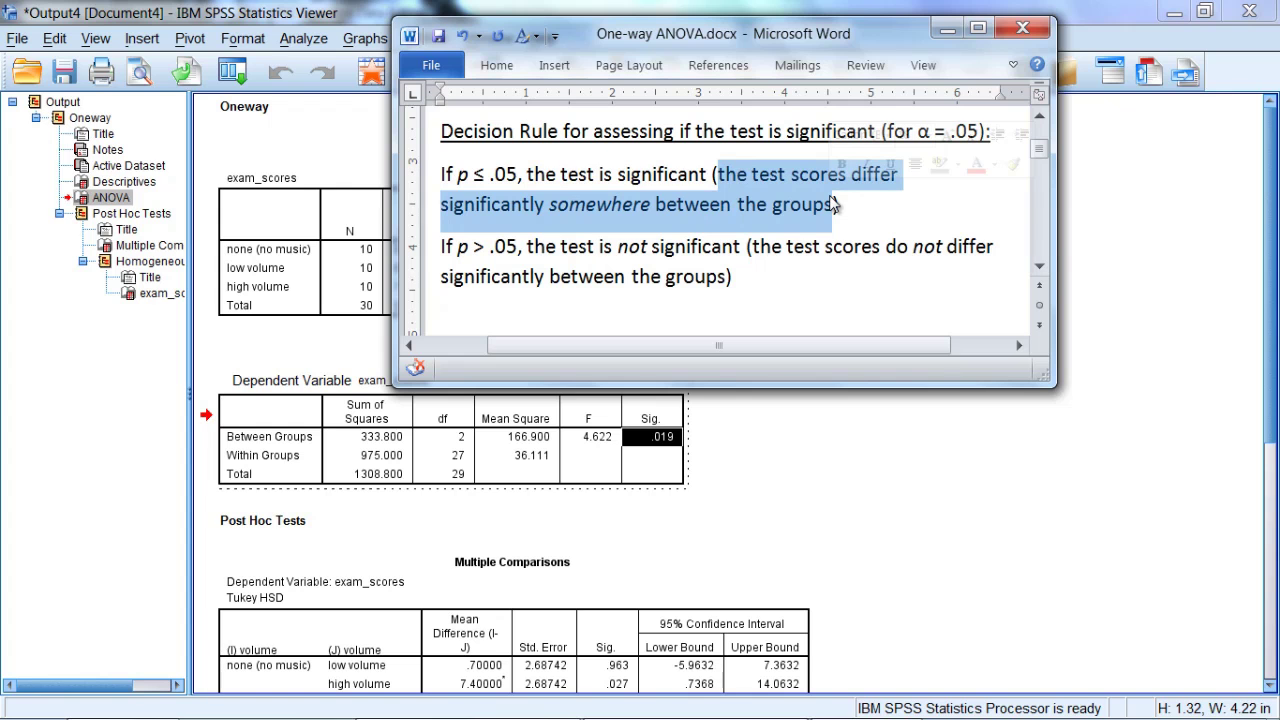
Highlight the music volume effect sentence, the F symbol and degrees of freedom '2, 27'.
scroll(800, 352, down, 5)
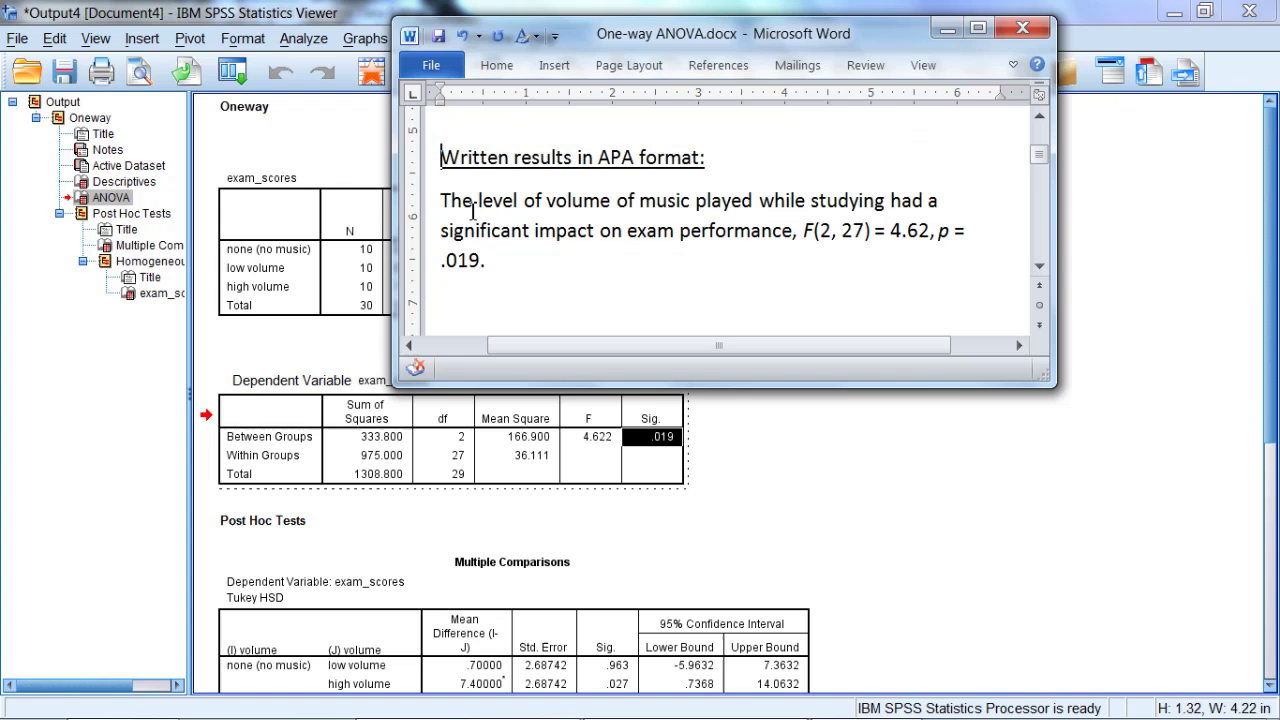
drag(441, 200, 779, 227)
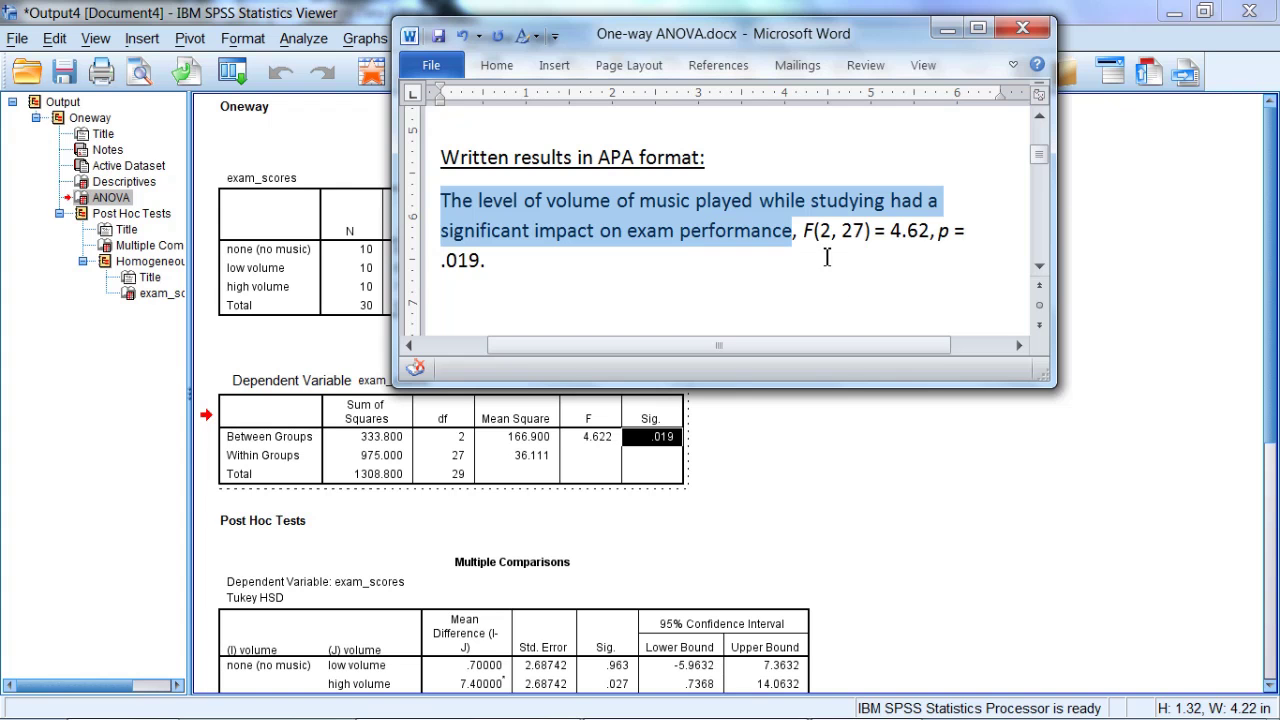
click(806, 233)
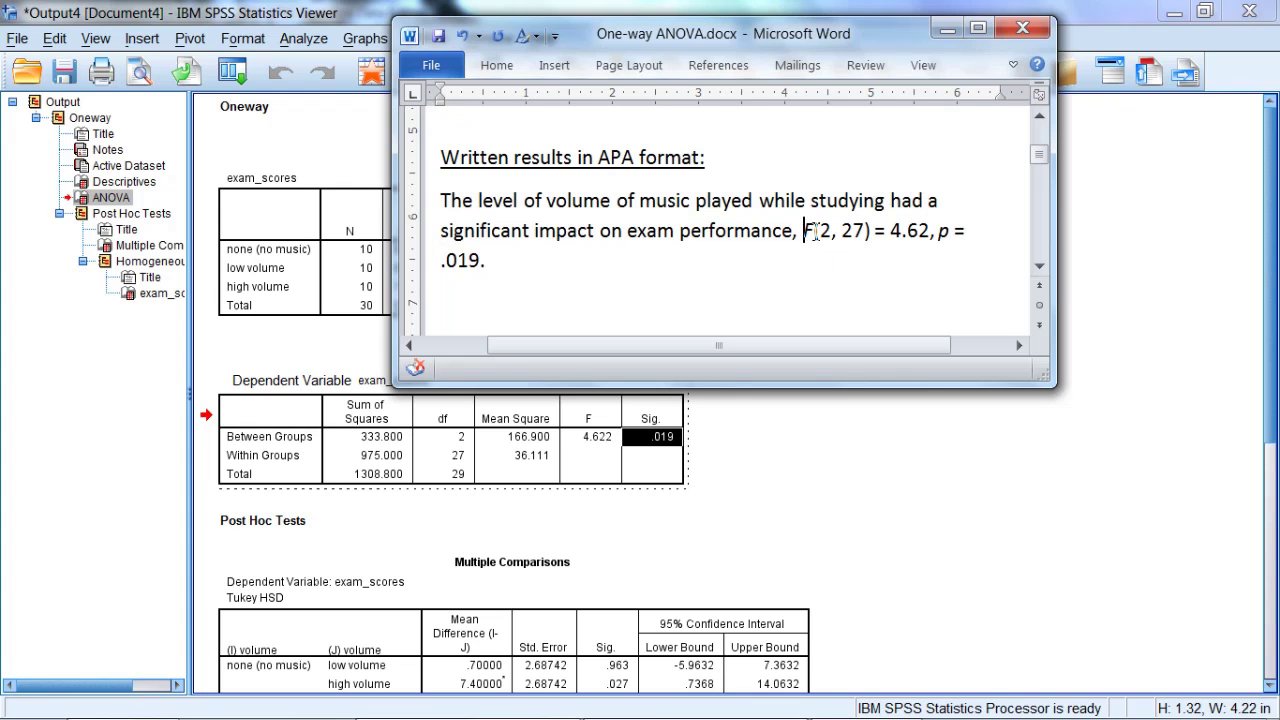
drag(803, 231, 817, 231)
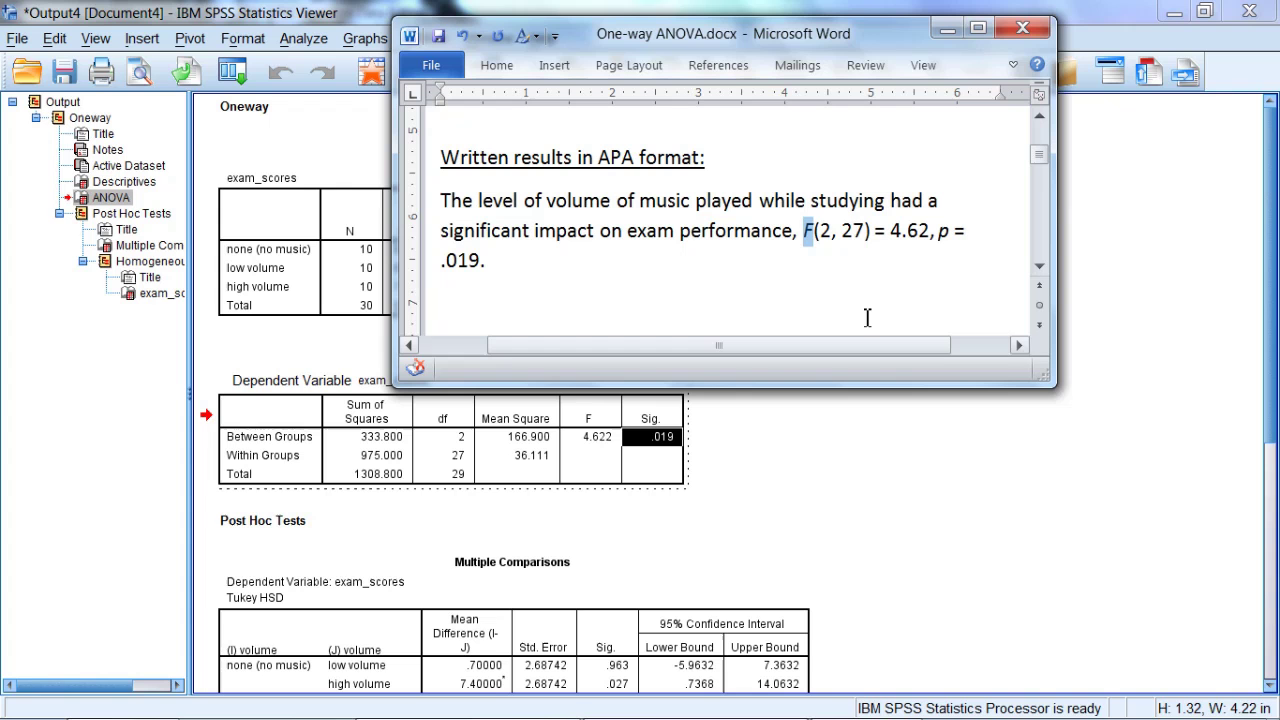
double_click(826, 232)
drag(840, 232, 864, 232)
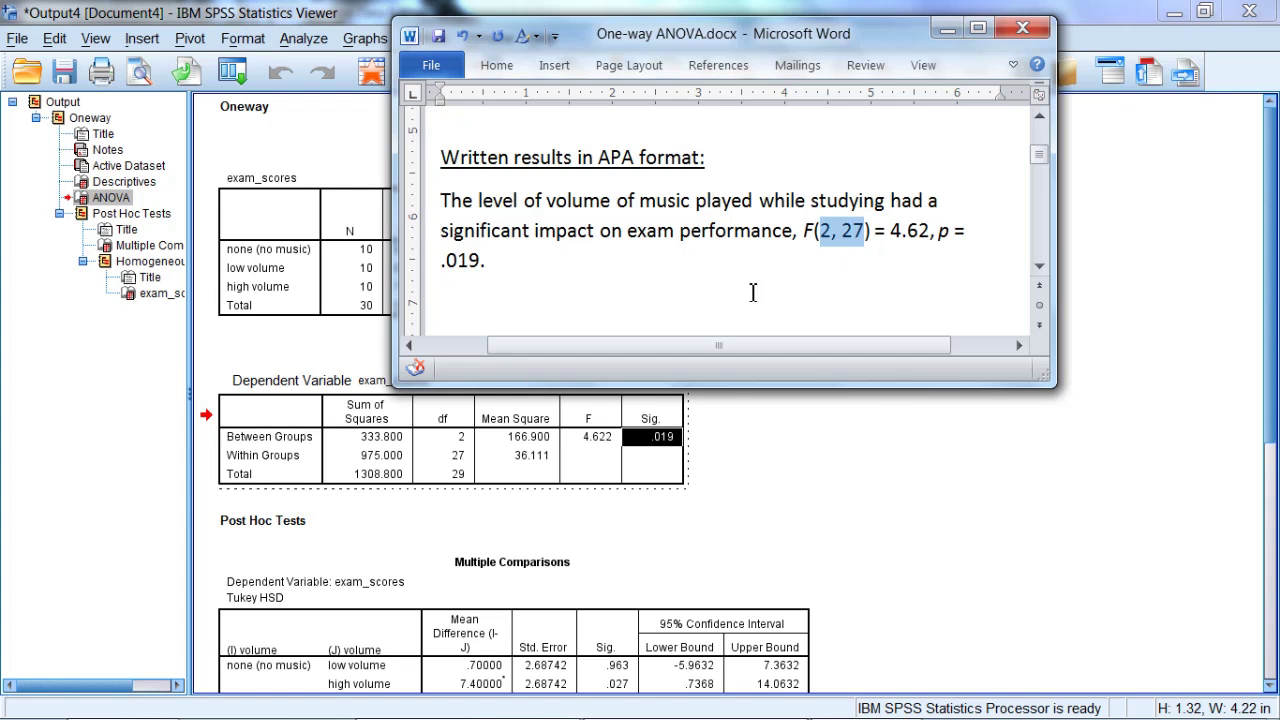
click(470, 440)
drag(470, 440, 467, 458)
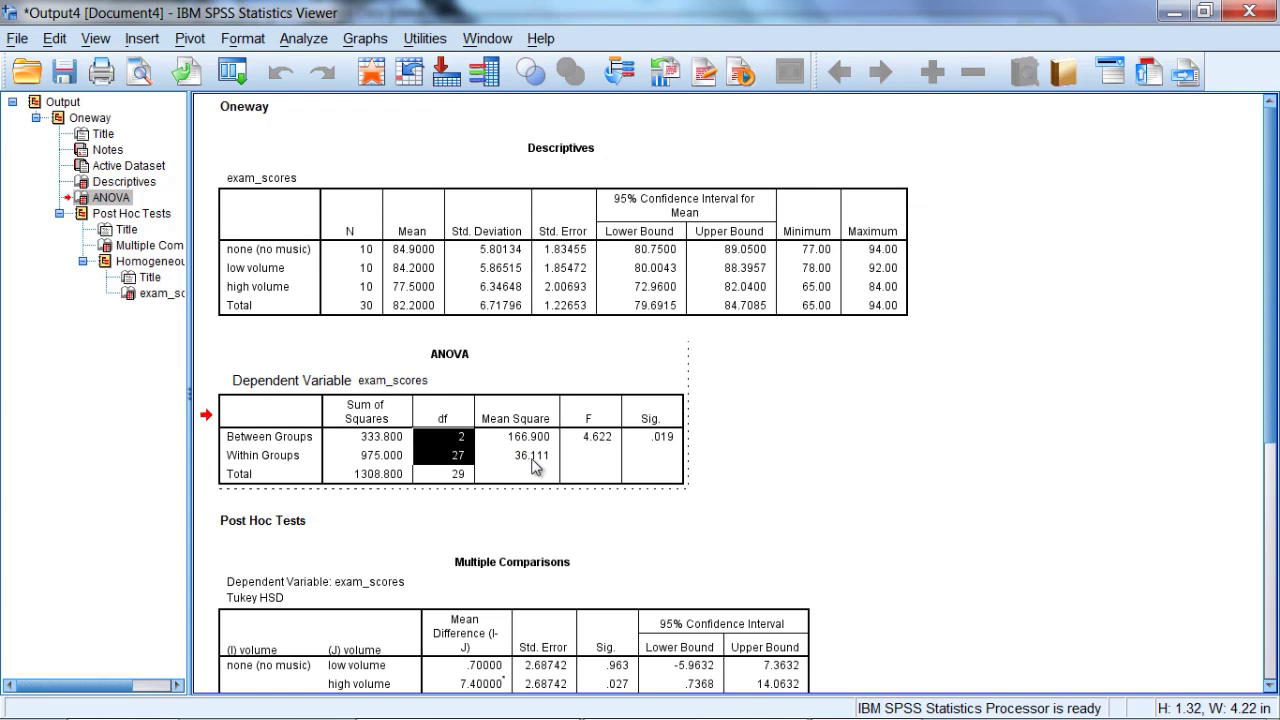
key(alt+Tab)
drag(1024, 229, 1063, 230)
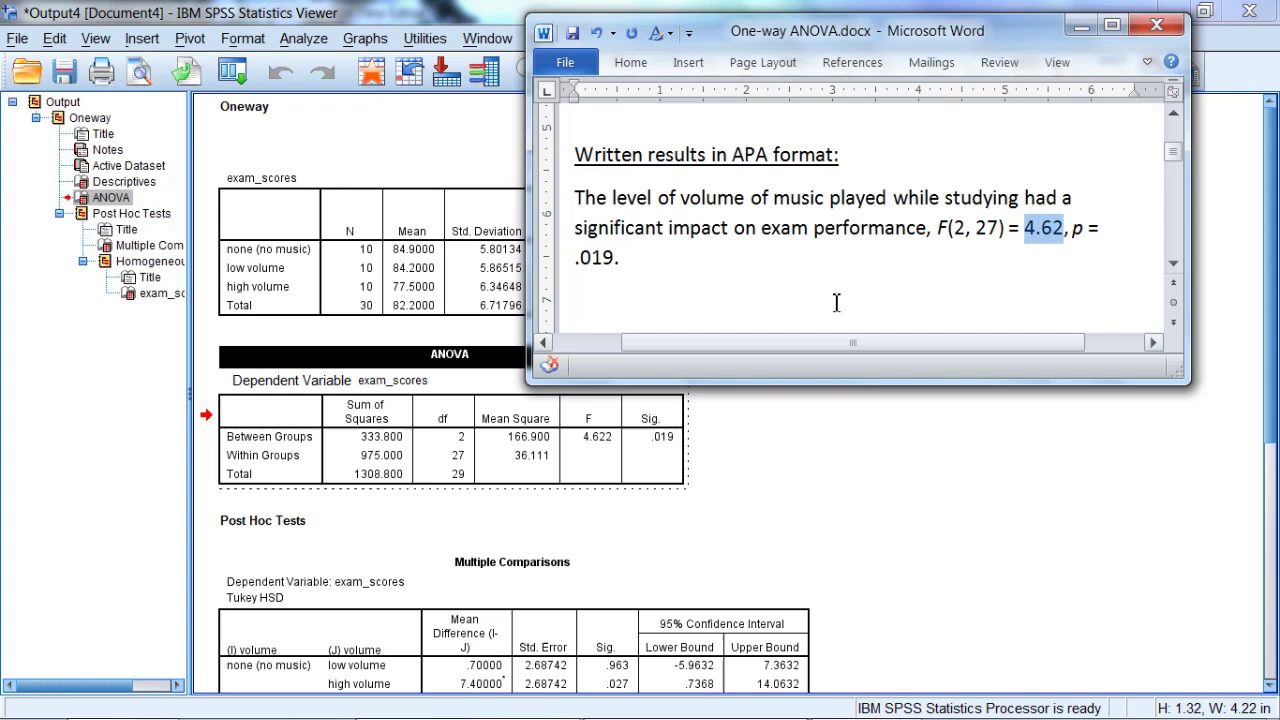
click(622, 258)
drag(577, 258, 606, 264)
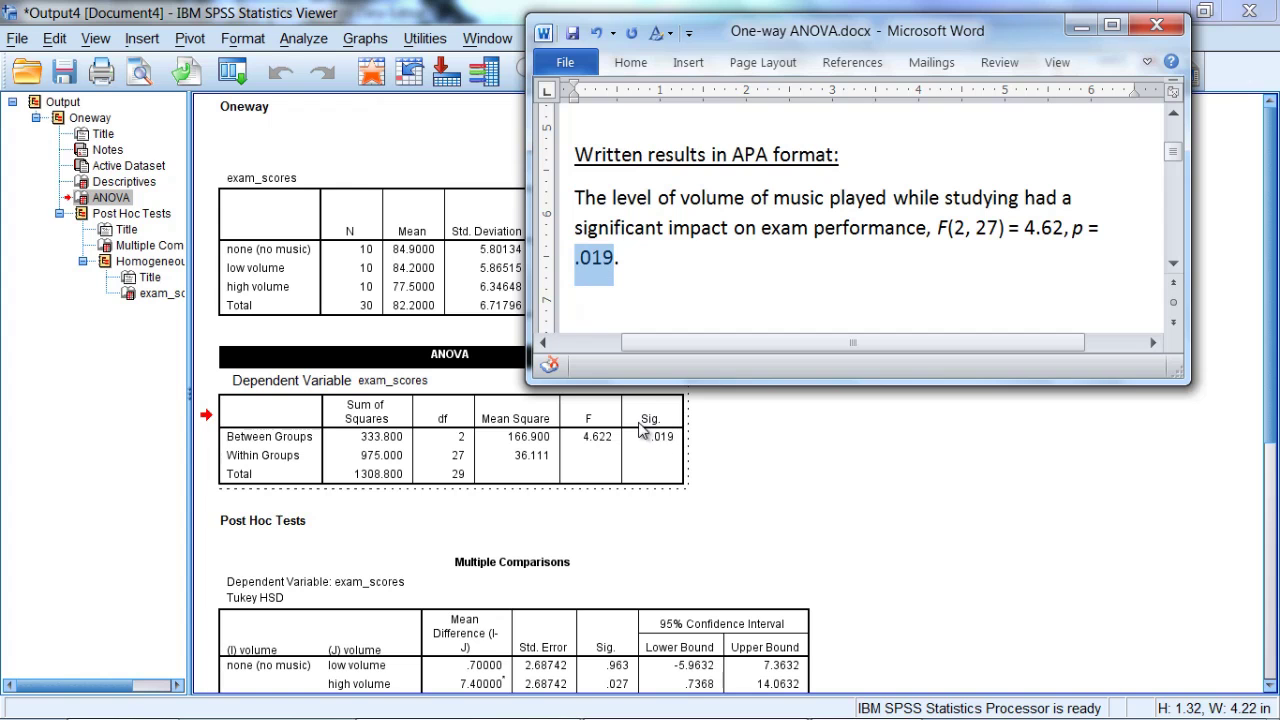
Highlight 'p < .05' and 'p = .019' in the note, then reveal the rest of it.
scroll(595, 222, down, 1)
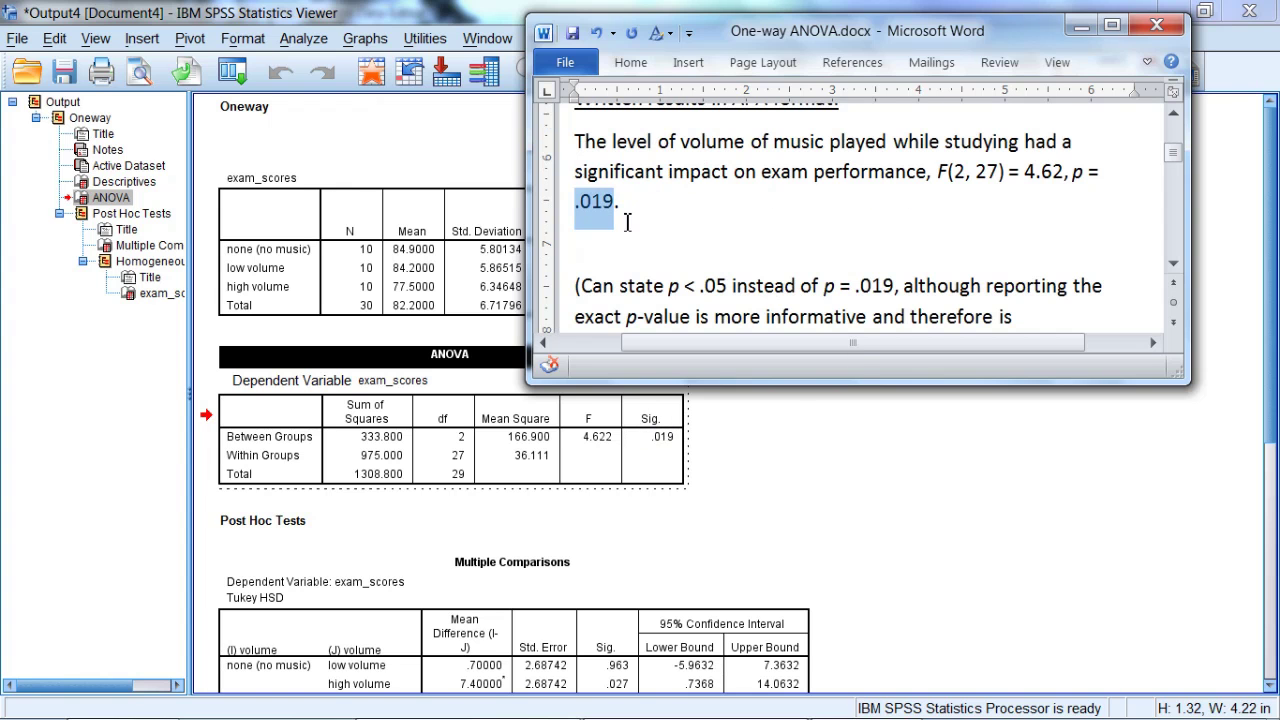
click(625, 245)
drag(668, 286, 727, 287)
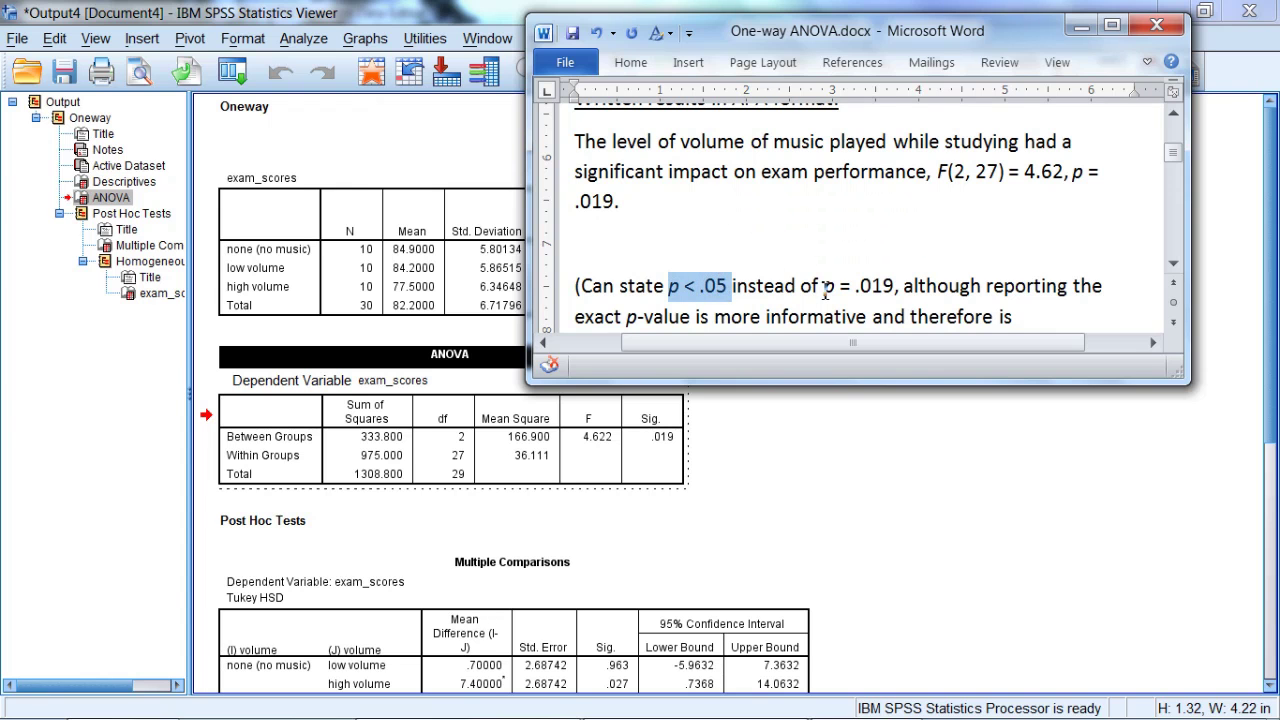
drag(824, 286, 894, 288)
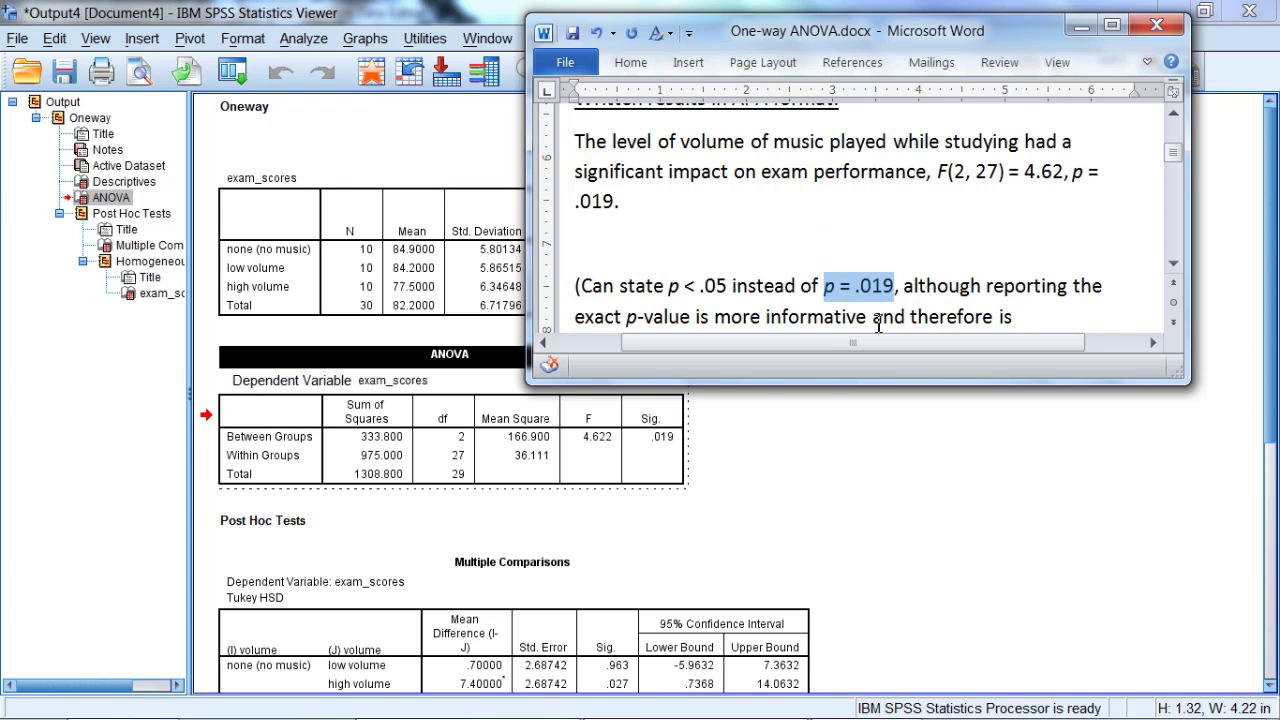
click(1176, 264)
click(1176, 264)
click(1176, 264)
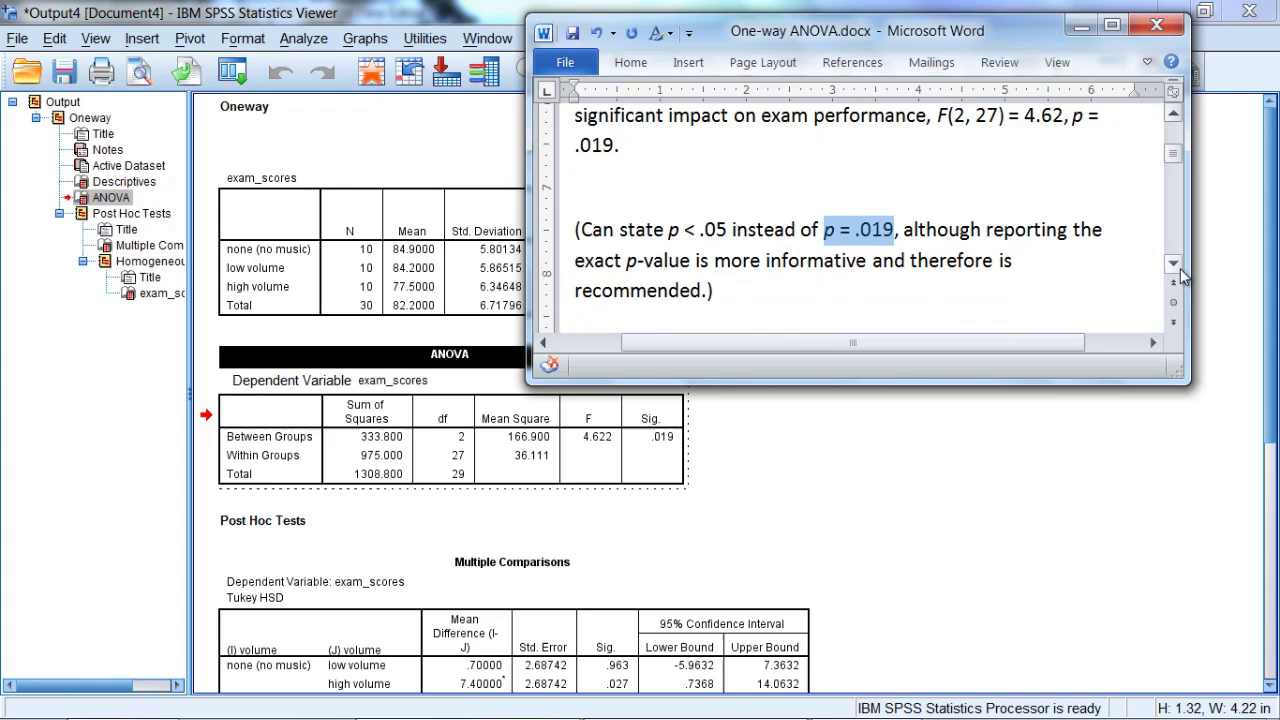
click(949, 293)
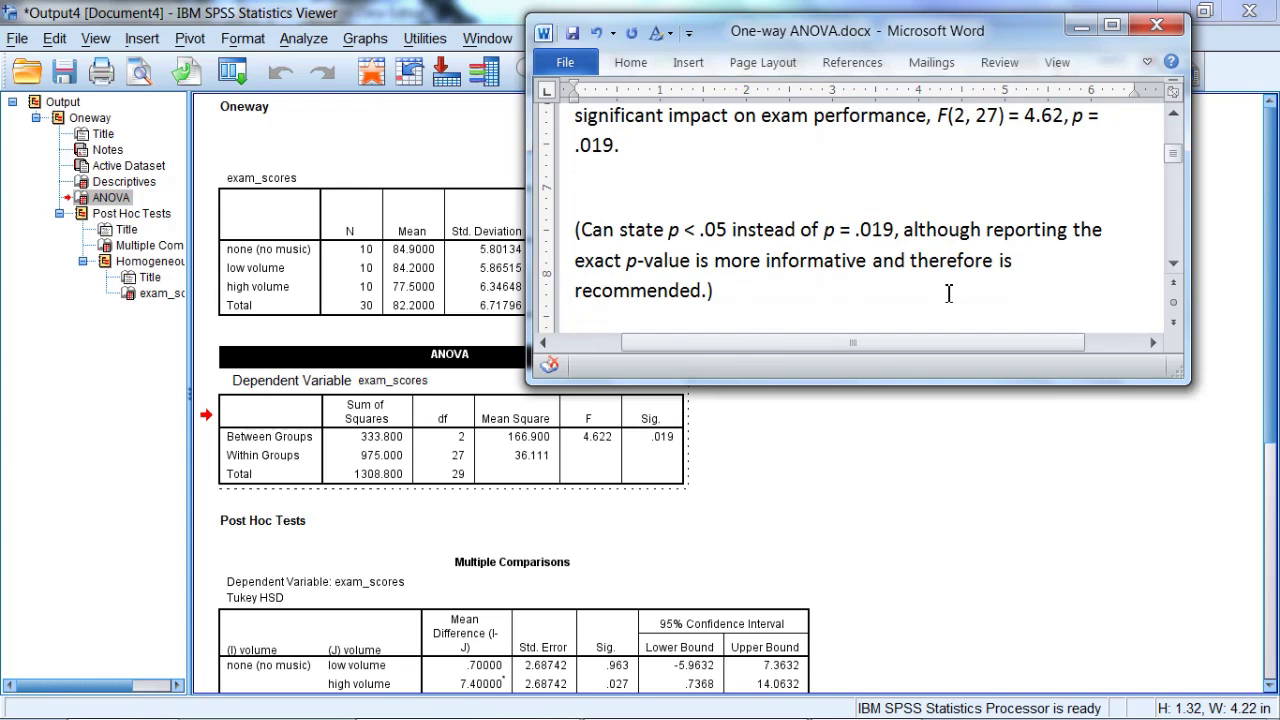